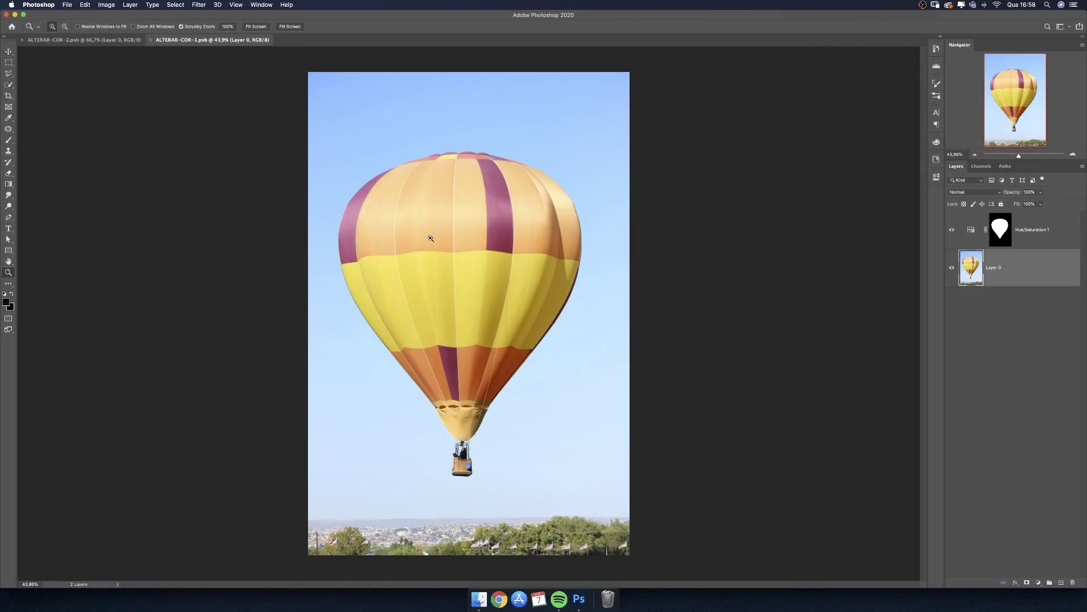
Step: Frame the balloon in view, load its mask as a selection, then deselect
mouse_move(432, 220)
mouse_down()
mouse_move(452, 220)
mouse_move(437, 230)
mouse_up()
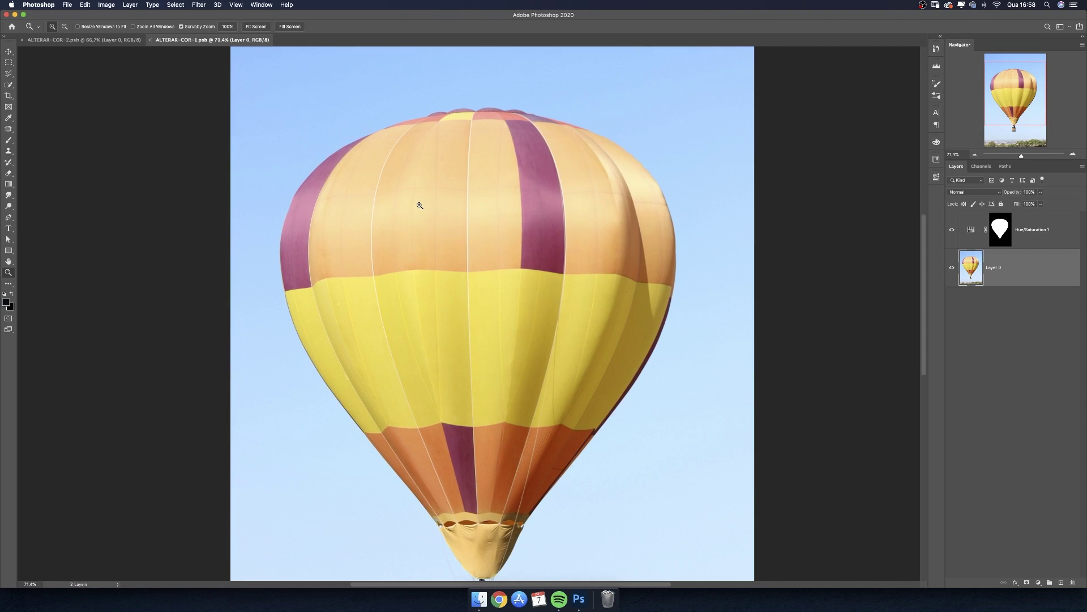
drag(470, 222, 433, 229)
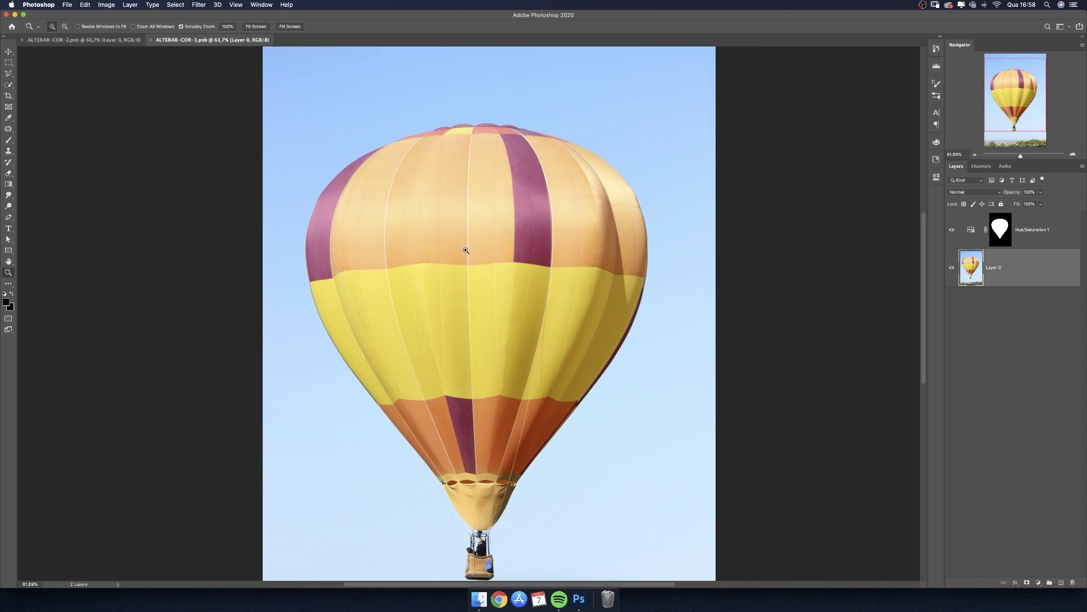
mouse_move(469, 296)
mouse_down()
mouse_move(467, 269)
mouse_move(564, 263)
mouse_up()
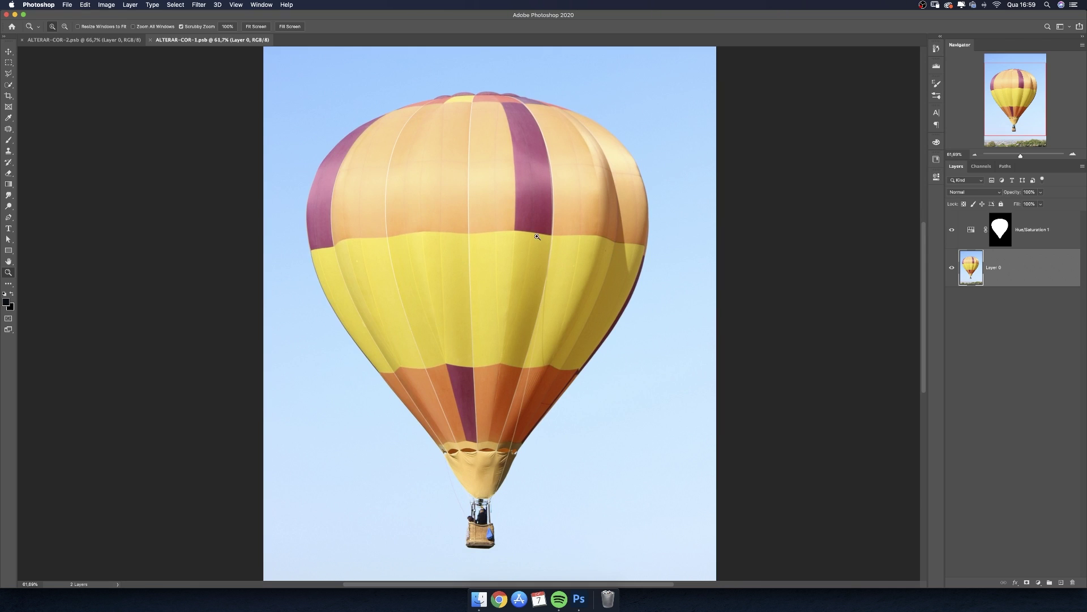
click(997, 234)
super+click(1000, 237)
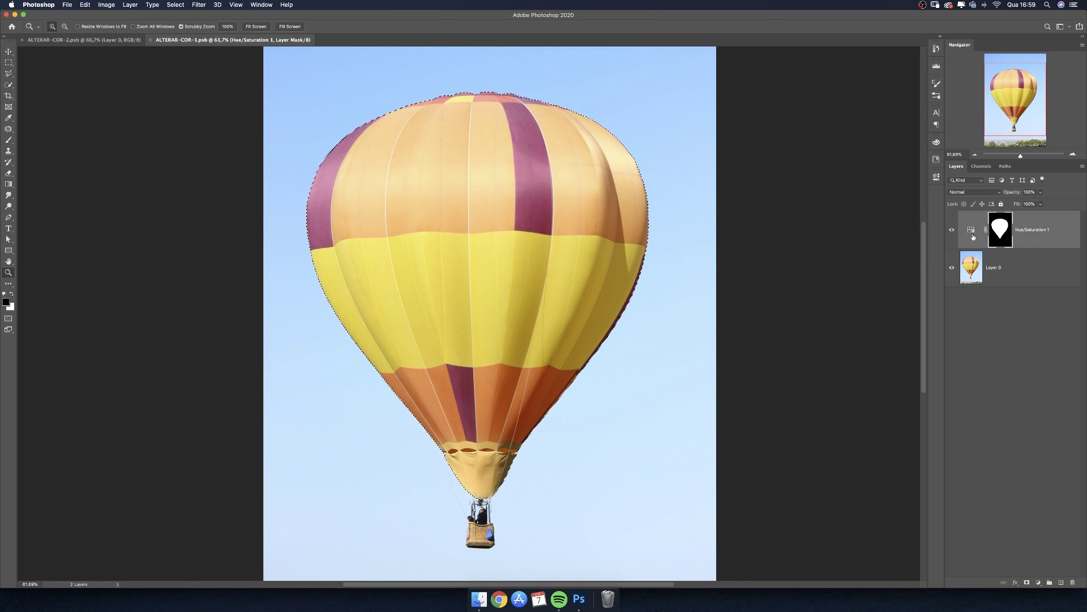
key(super+d)
Step: Shift the balloon's Hue/Saturation hue left so the balloon turns purple
click(962, 231)
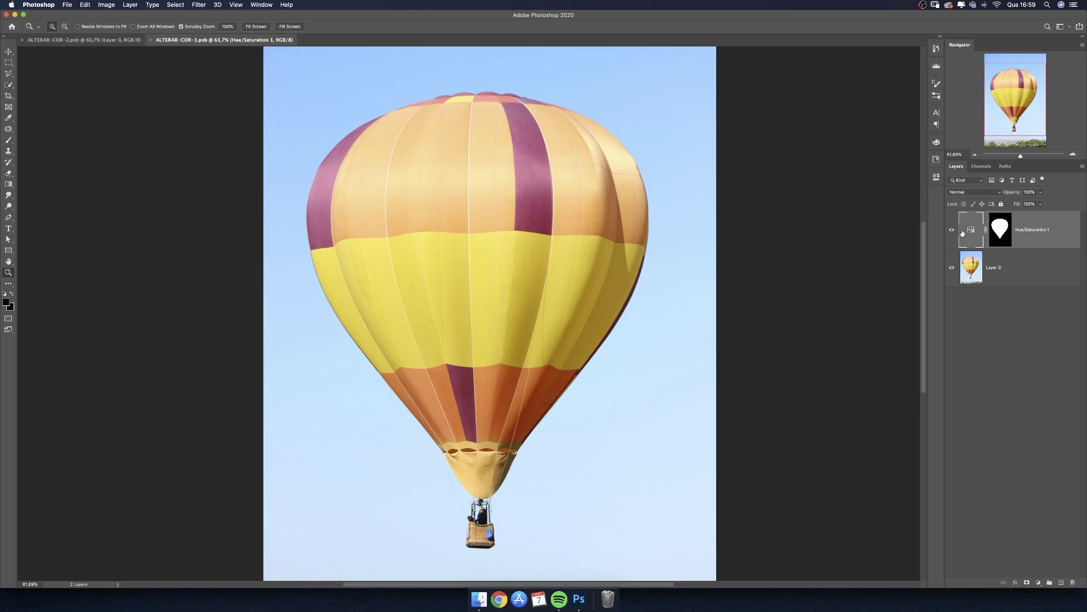
click(933, 183)
mouse_move(845, 233)
mouse_down()
mouse_move(810, 238)
mouse_move(865, 245)
mouse_move(818, 241)
mouse_move(796, 225)
mouse_up()
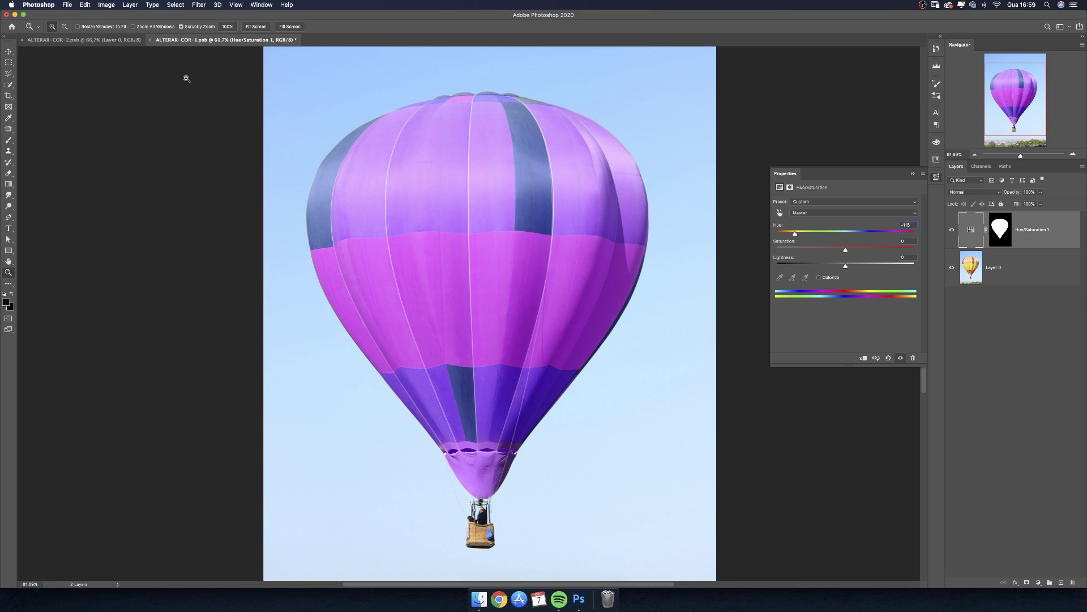
Step: Switch to the ALTERAR-COR-2 car document and hide the AJUSTES group
click(88, 41)
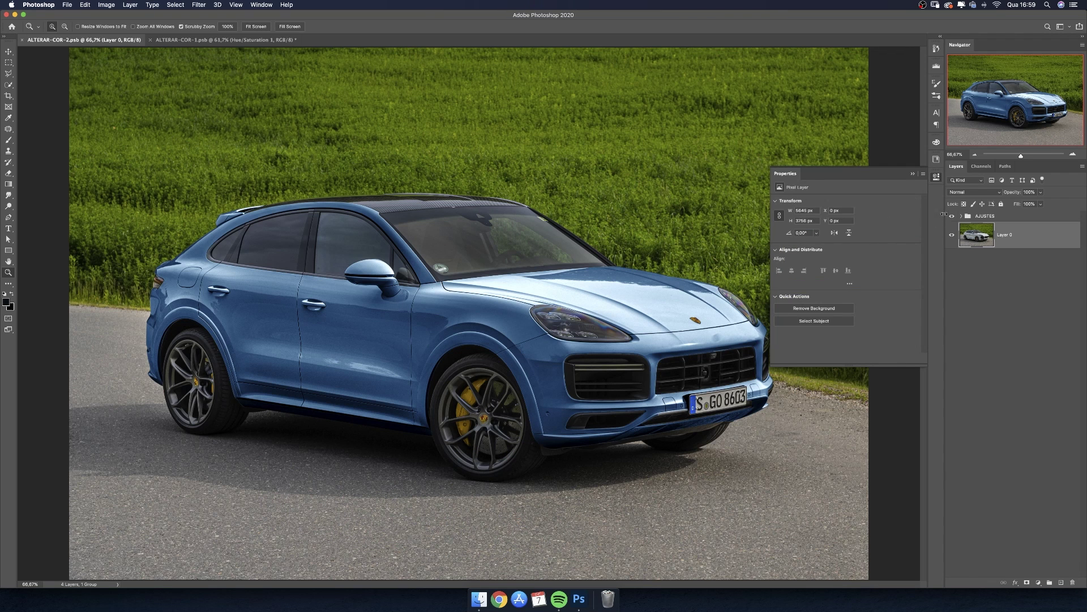
click(952, 216)
click(936, 177)
scroll(743, 240, down, 1)
scroll(742, 240, down, 1)
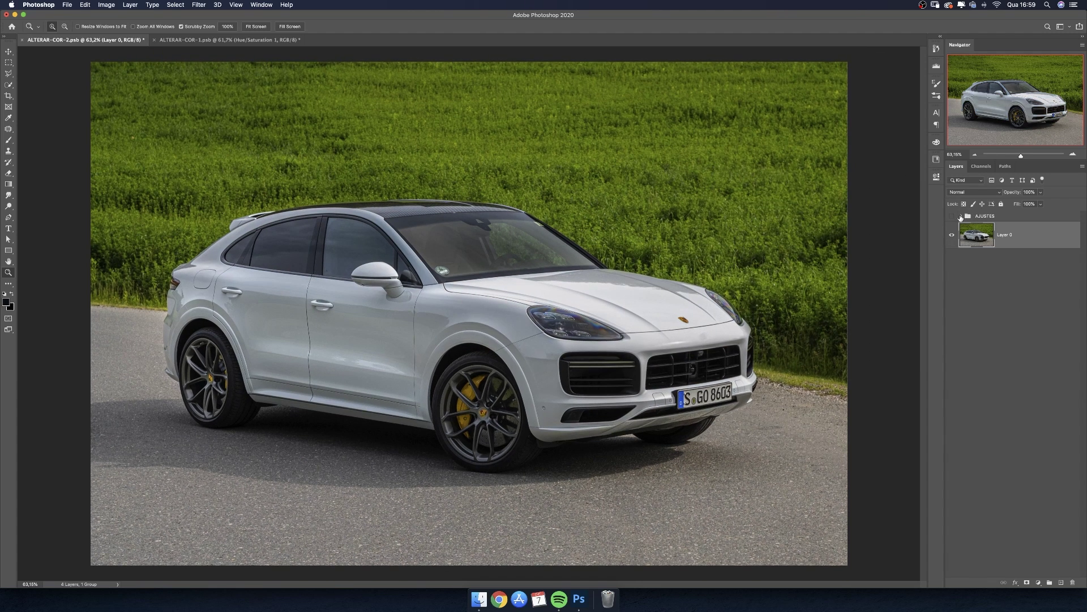
Step: Load the car body selection from the AJUSTES mask and select Layer 0
click(960, 216)
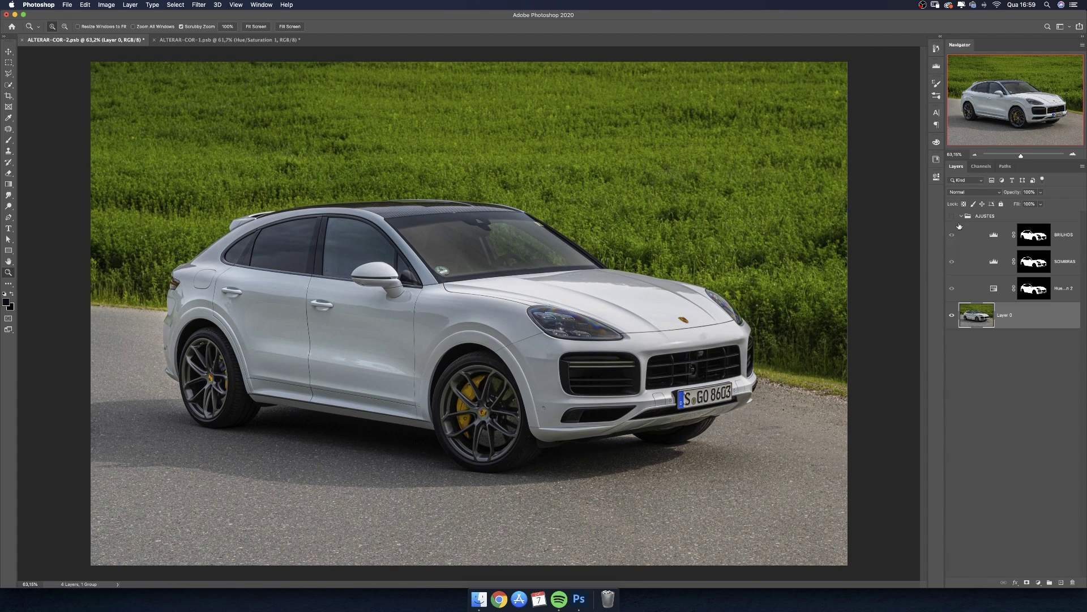
super+click(1034, 290)
click(965, 218)
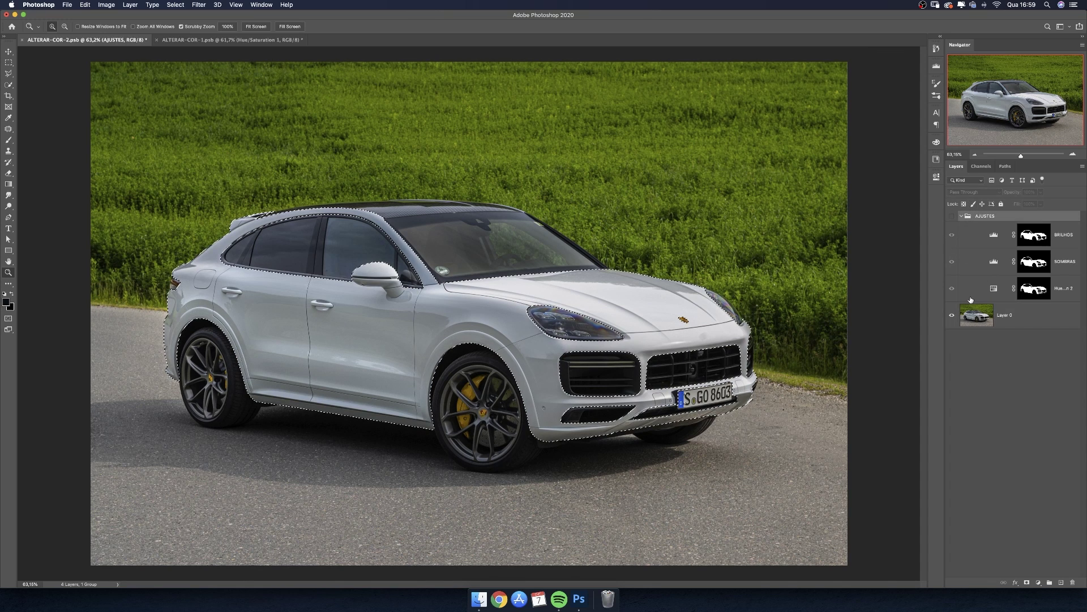
click(961, 216)
click(1006, 236)
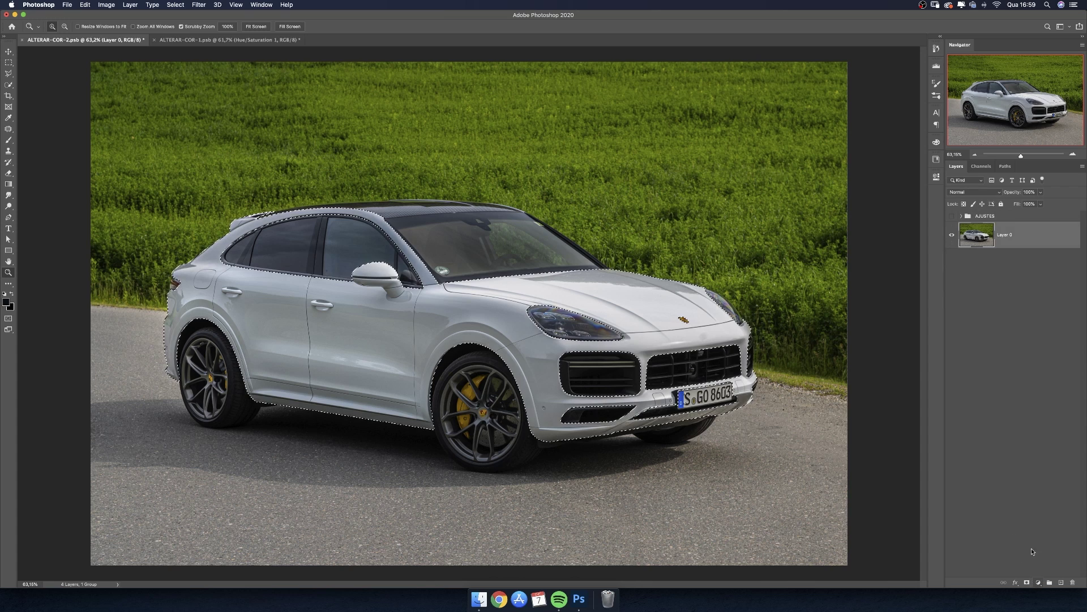
click(1039, 582)
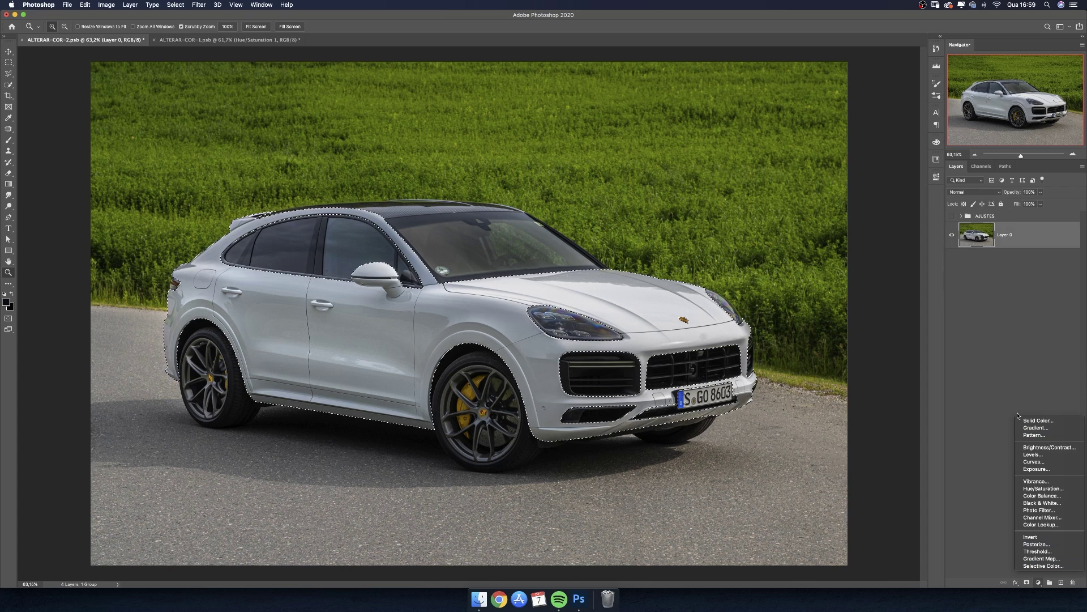
Step: Add a car-masked Hue/Saturation layer, colorized at Hue 223 and Saturation 37
click(1032, 488)
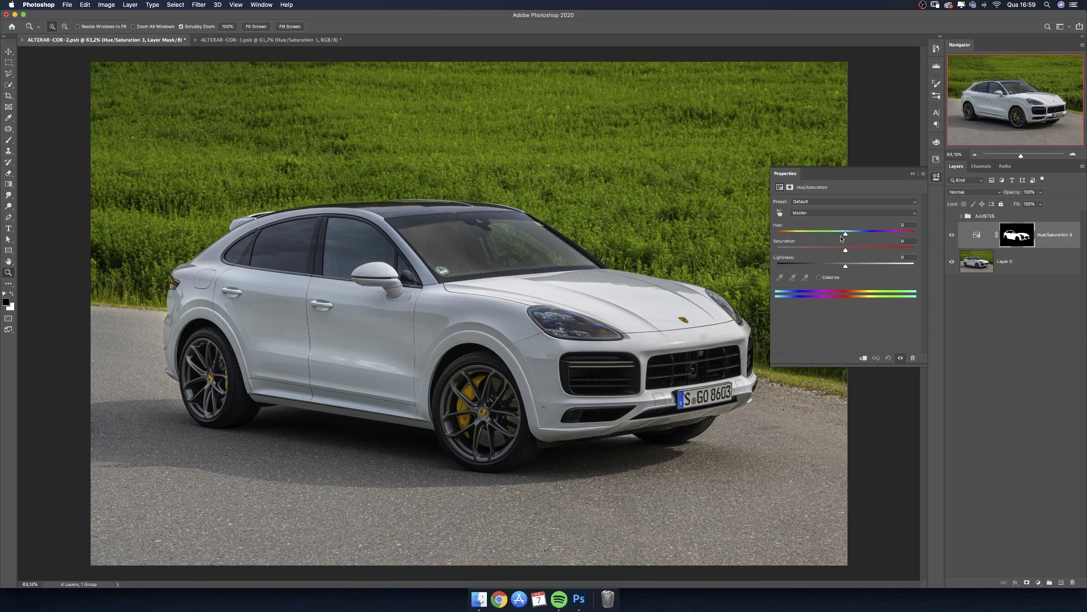
mouse_move(846, 234)
mouse_down()
mouse_move(787, 230)
mouse_move(802, 232)
mouse_up()
click(819, 277)
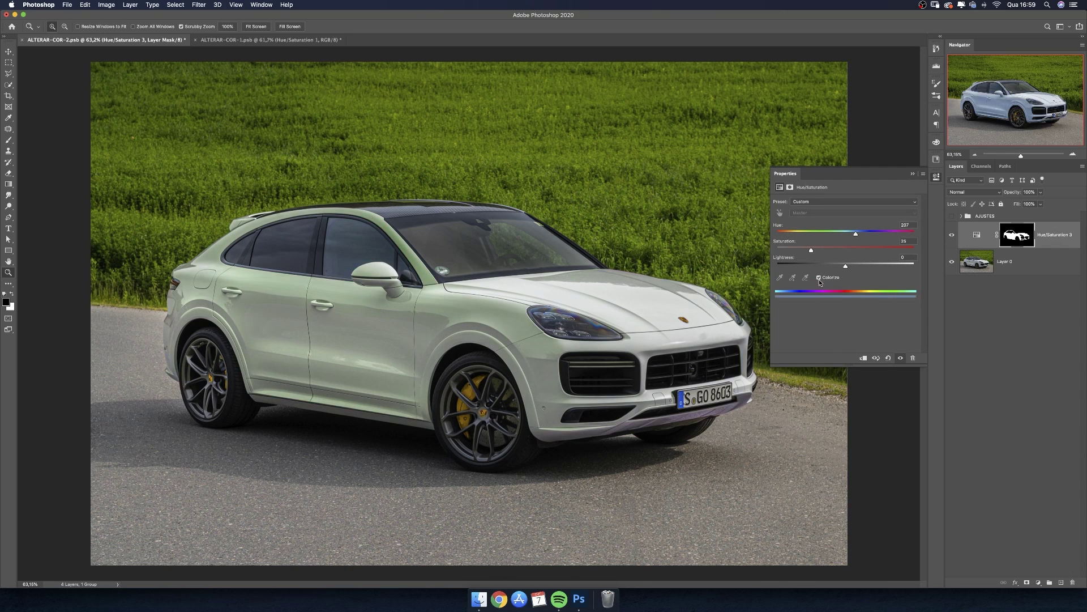
click(859, 233)
drag(812, 253, 836, 255)
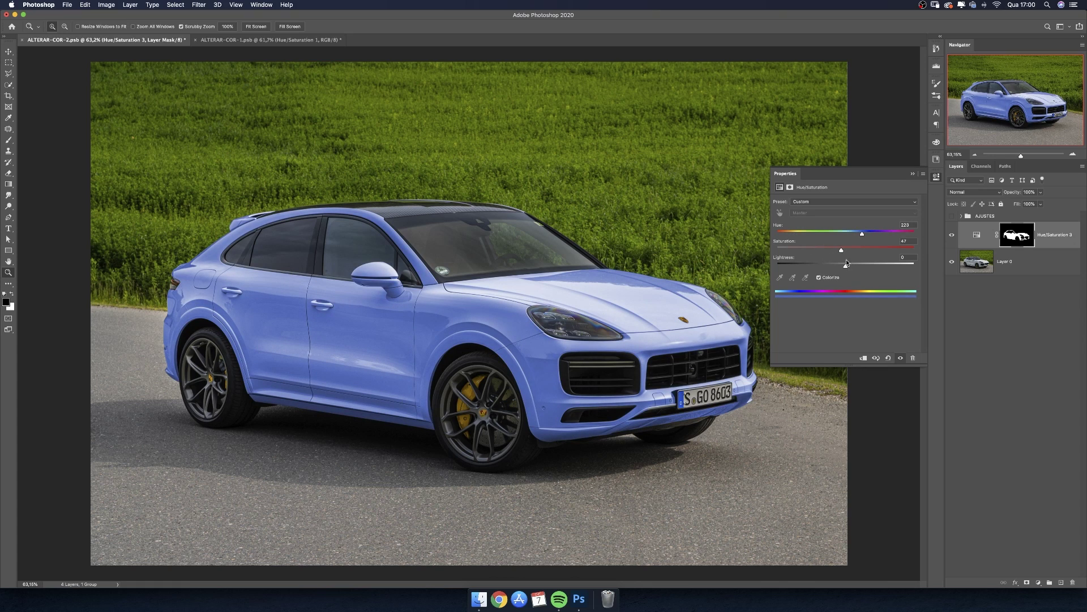
drag(841, 252, 826, 253)
Step: Try darkening with Lightness, revert it to 0, and view the whole light-blue car
drag(557, 242, 570, 247)
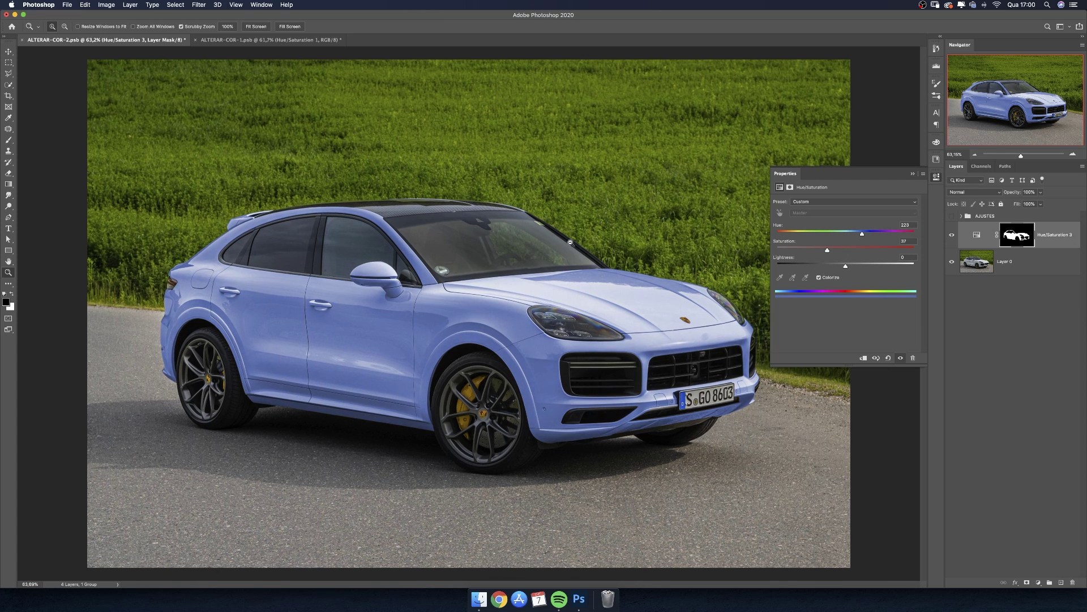
drag(578, 269, 564, 275)
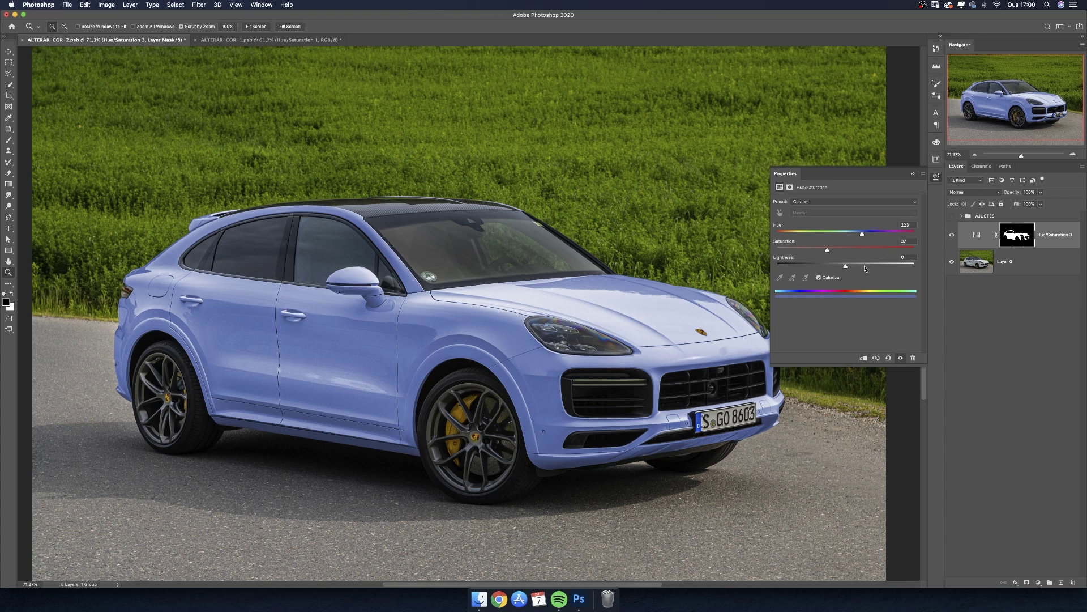
drag(837, 265, 813, 265)
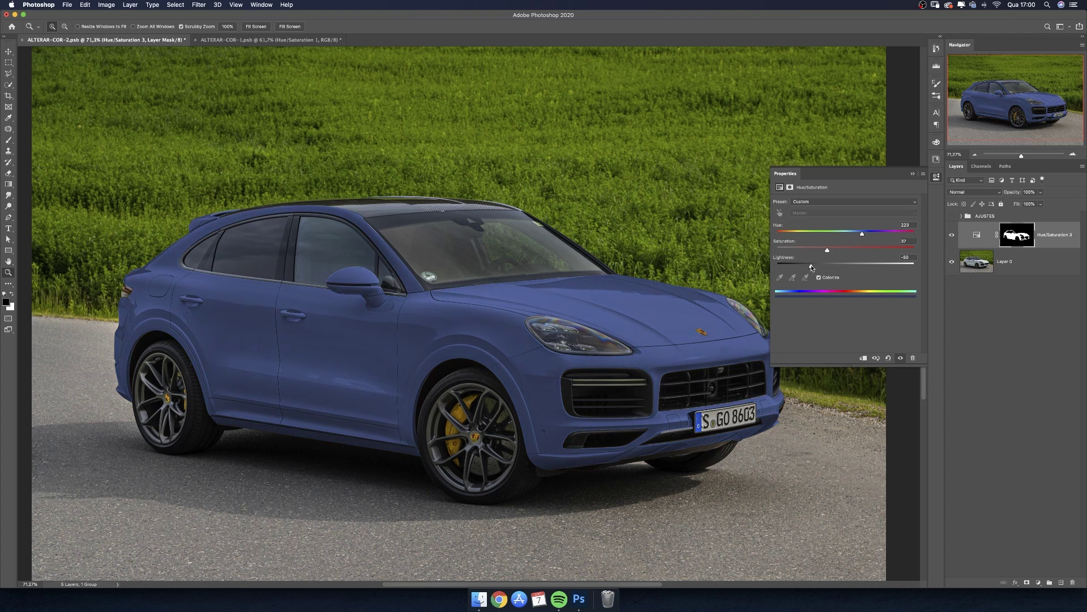
mouse_move(657, 292)
mouse_down()
mouse_move(463, 287)
mouse_move(476, 287)
mouse_up()
key(ctrl+z)
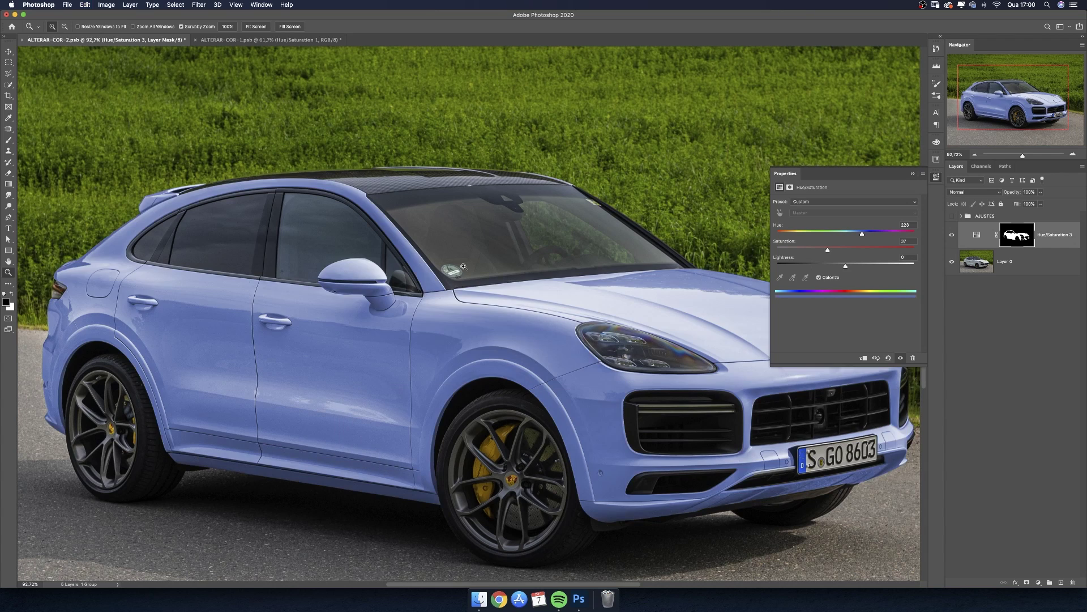
click(912, 174)
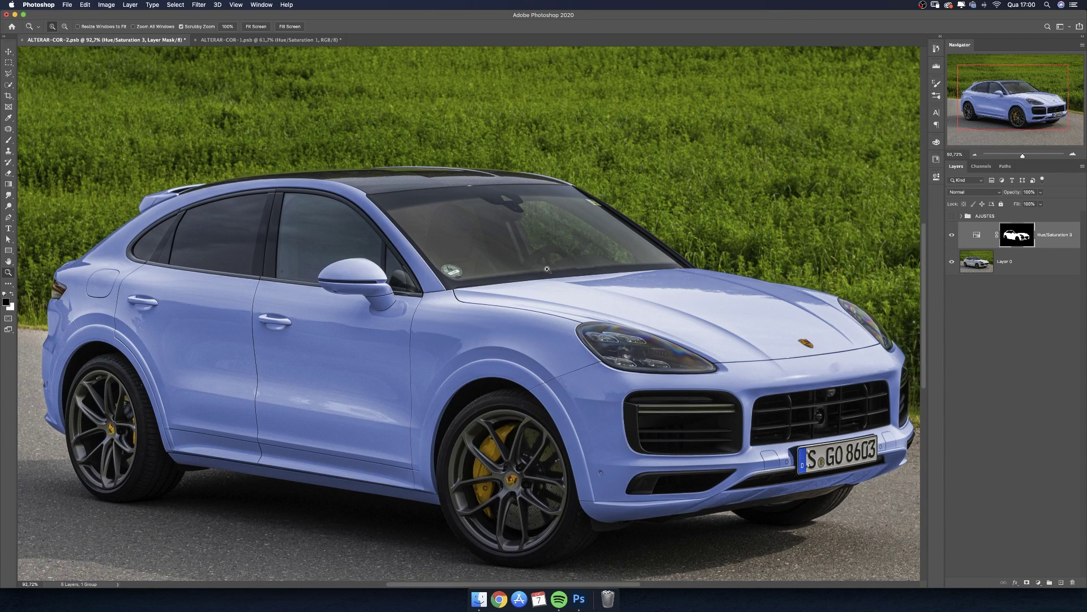
drag(650, 291, 631, 311)
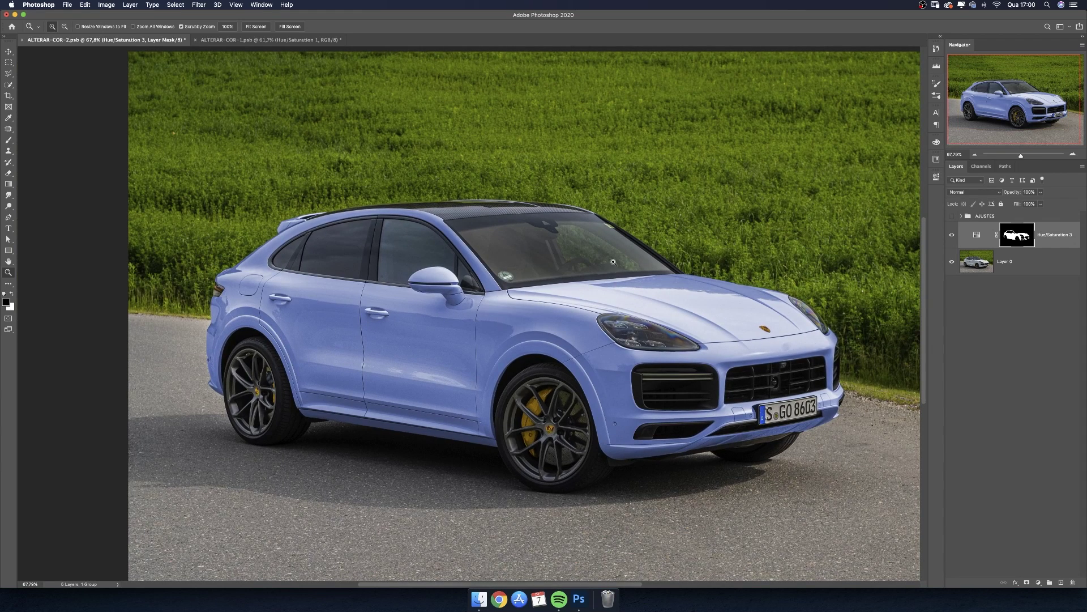
Step: Delete the blue Hue/Saturation 3 layer so the car is white again
key(Delete)
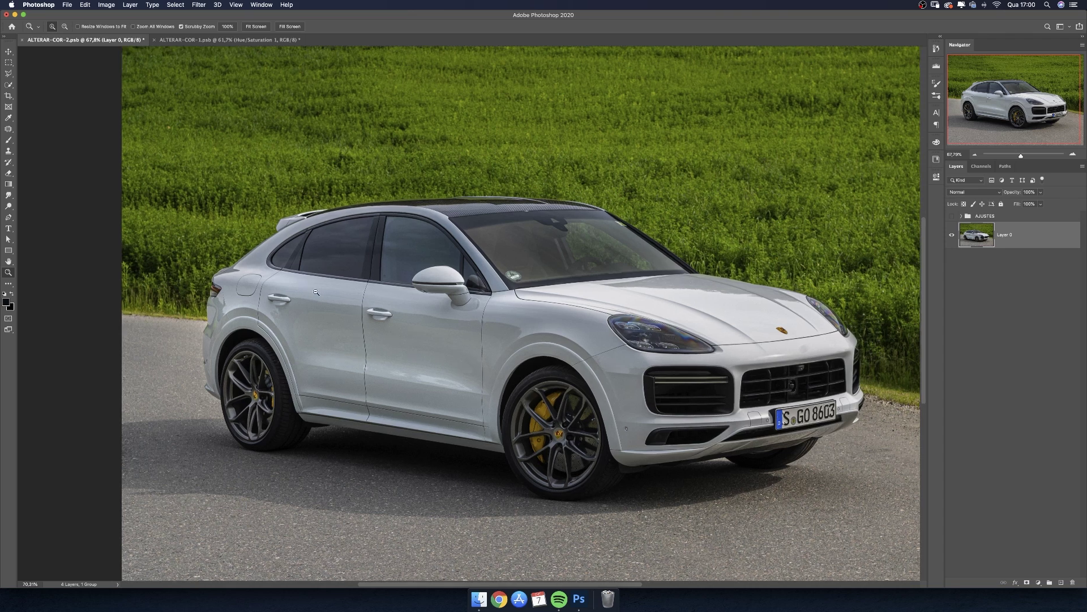
drag(301, 289, 301, 297)
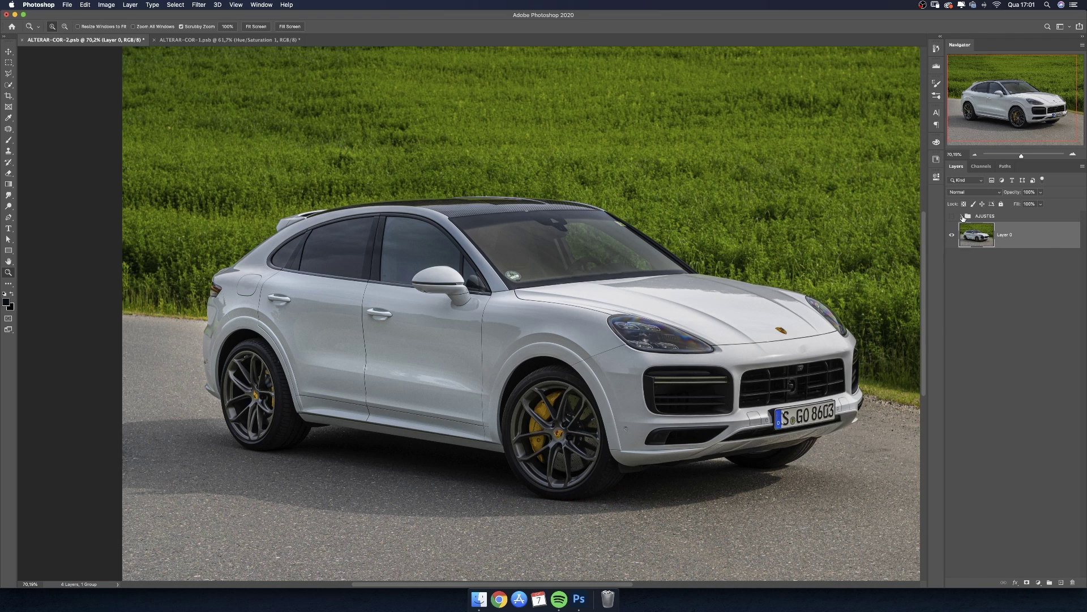
Step: Load the car body selection, add a masked Levels layer, and duplicate it
click(962, 216)
super+click(1034, 291)
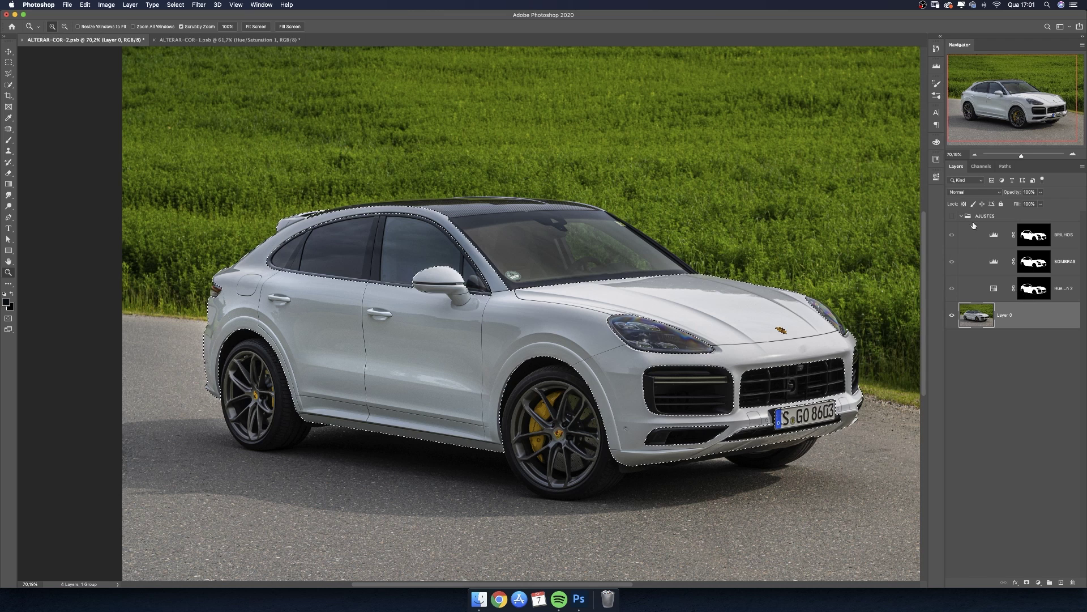
click(962, 216)
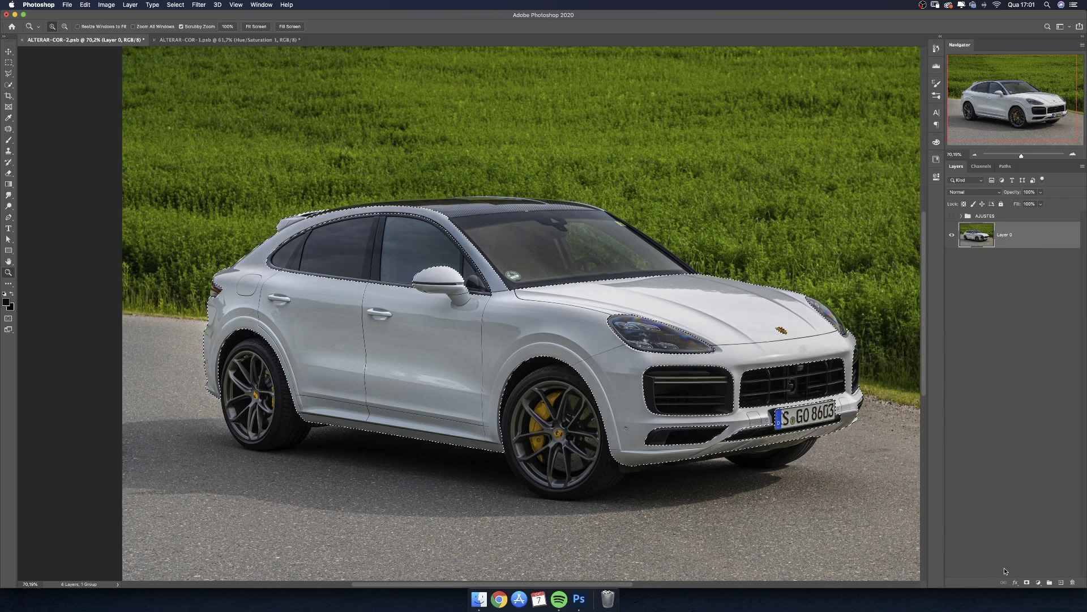
click(1039, 583)
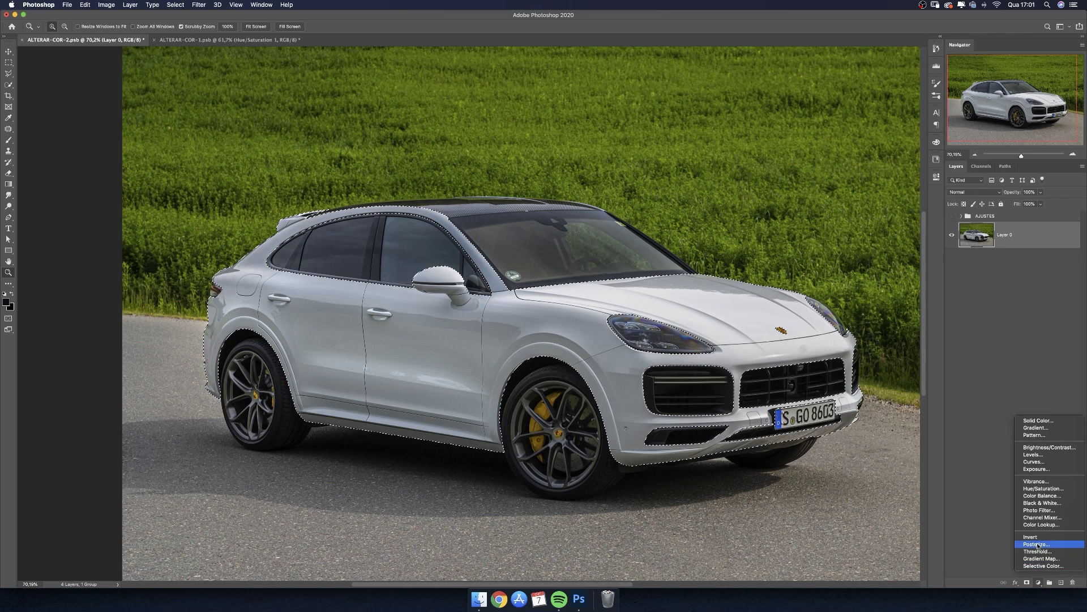
click(1040, 455)
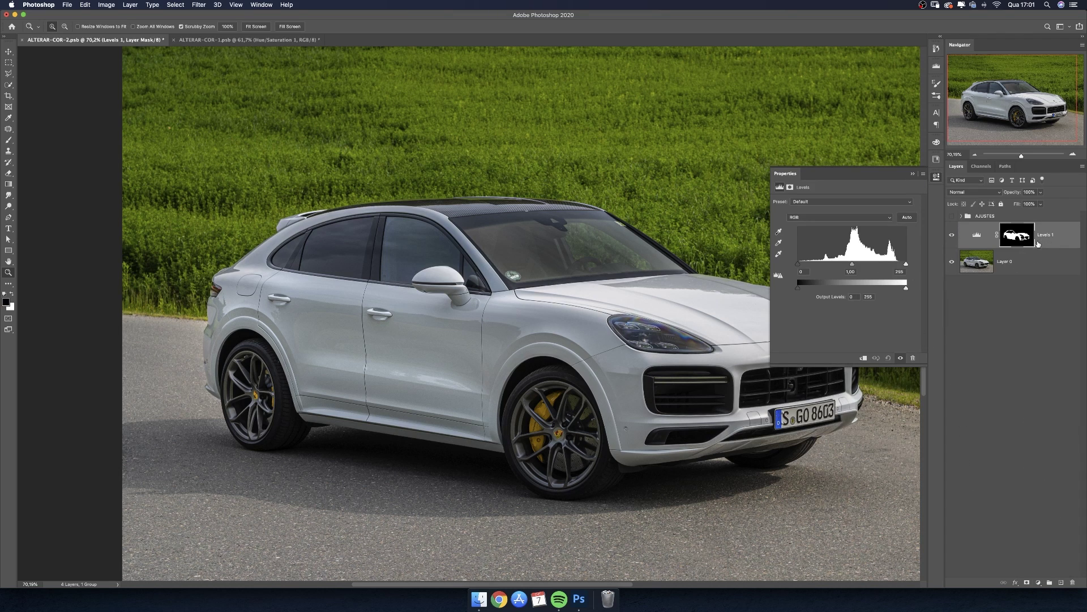
key(super+j)
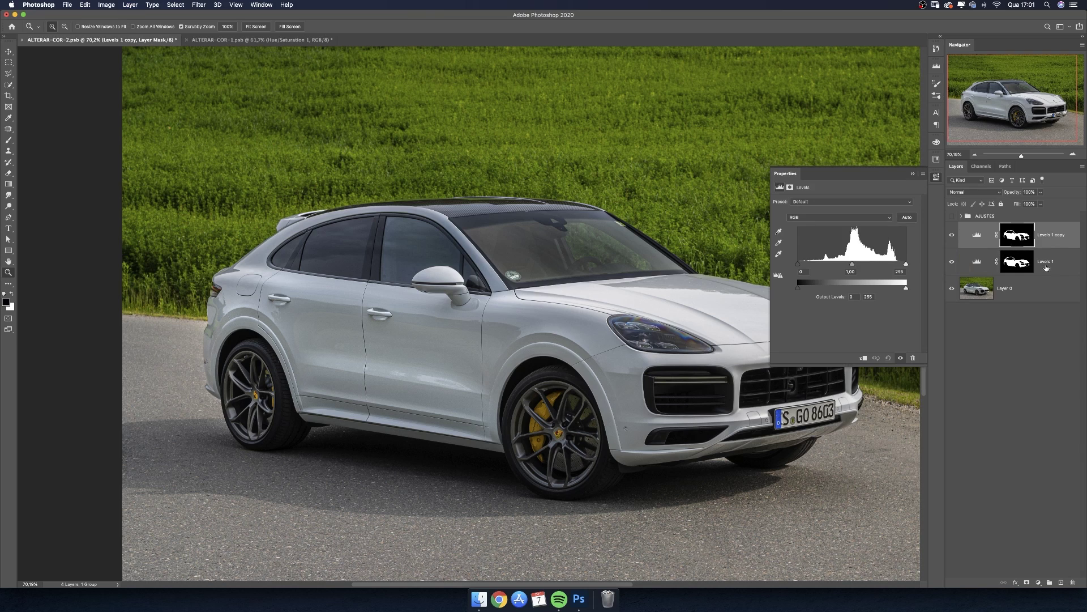
Step: Rename the two Levels layers SOMBRA and BRILHO
double_click(1043, 261)
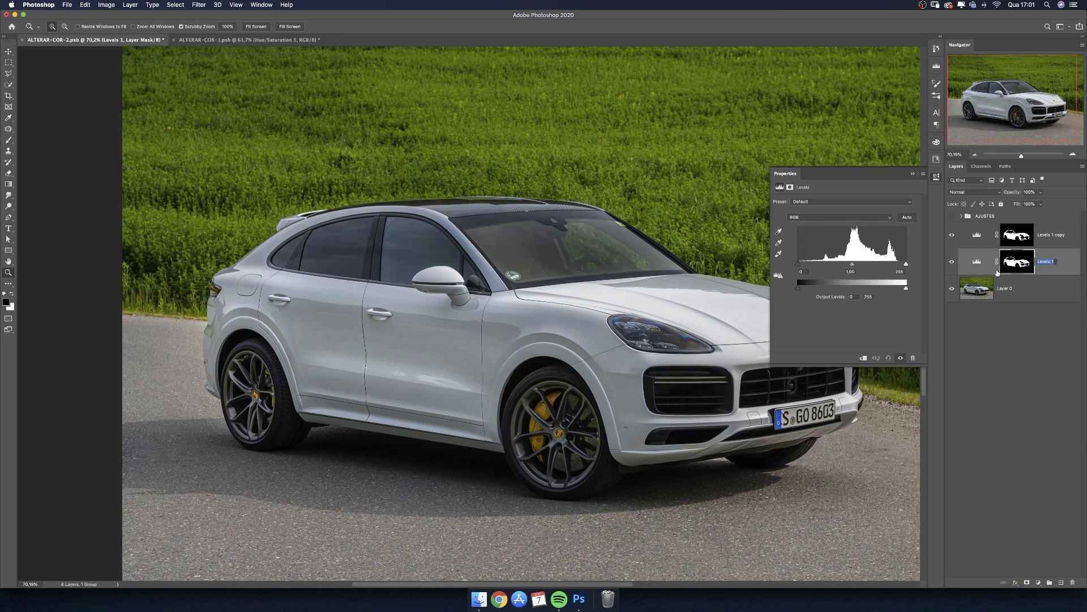
text(SOMBRA)
key(Return)
double_click(1045, 235)
text(BRILHO)
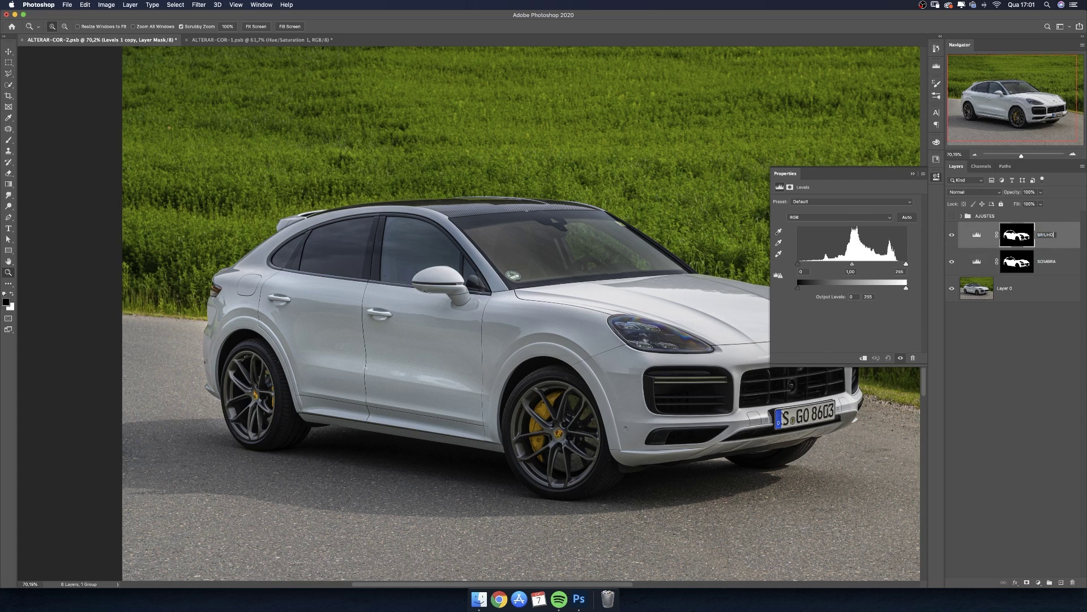
key(Return)
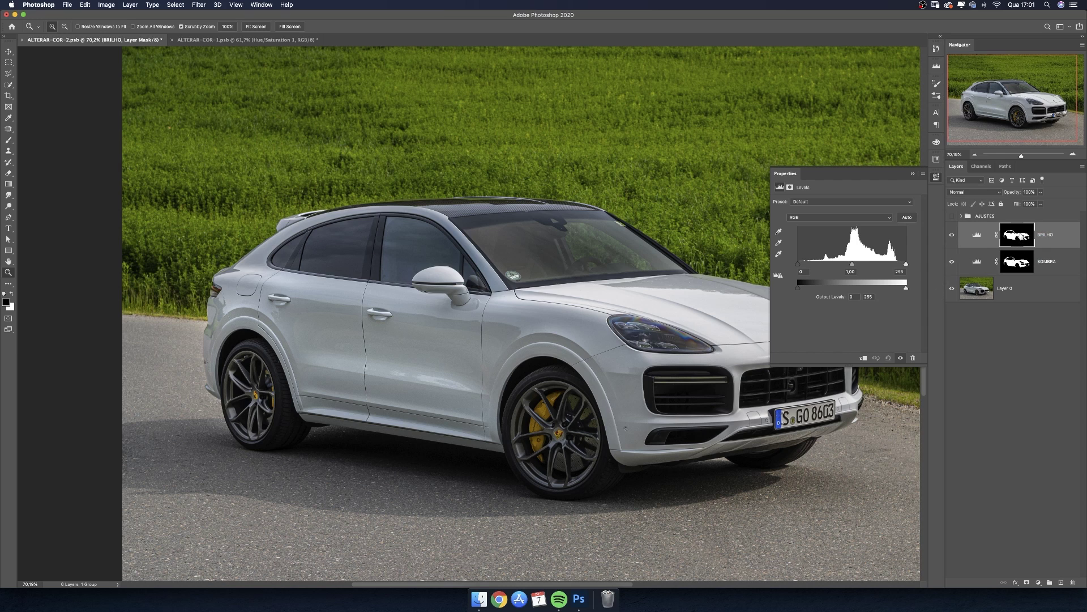
Step: Add a car-masked Hue/Saturation layer named COR and place it just above Layer 0
super+click(1019, 238)
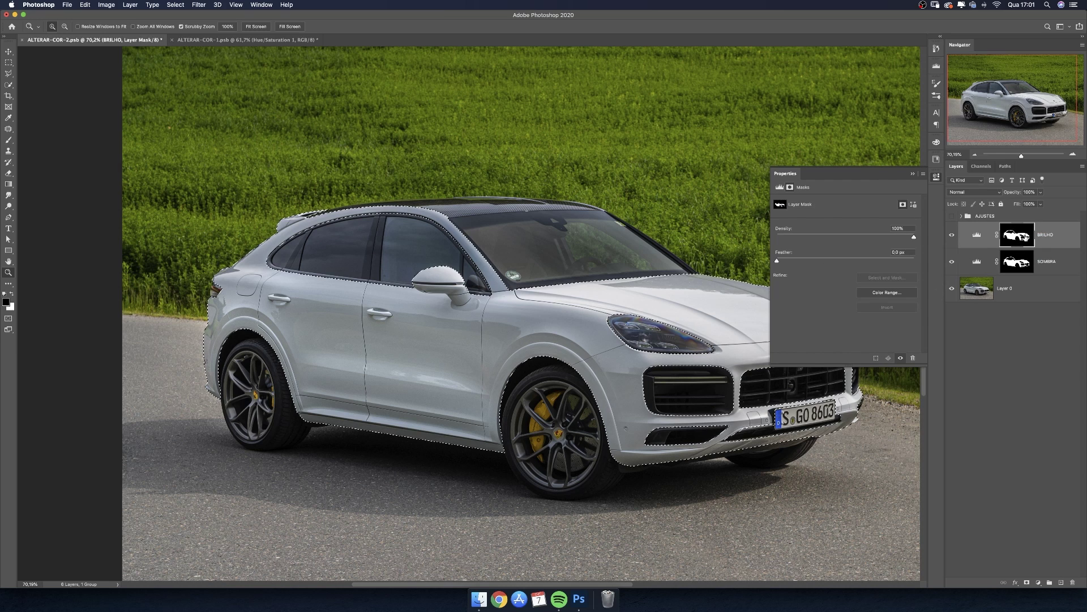
click(1038, 582)
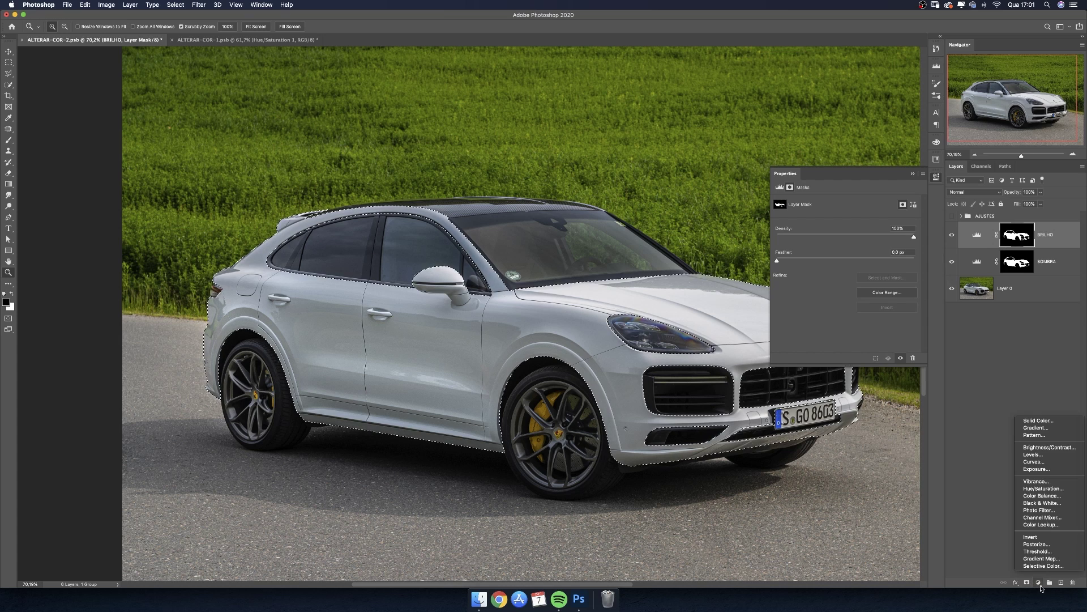
click(1051, 489)
double_click(1062, 234)
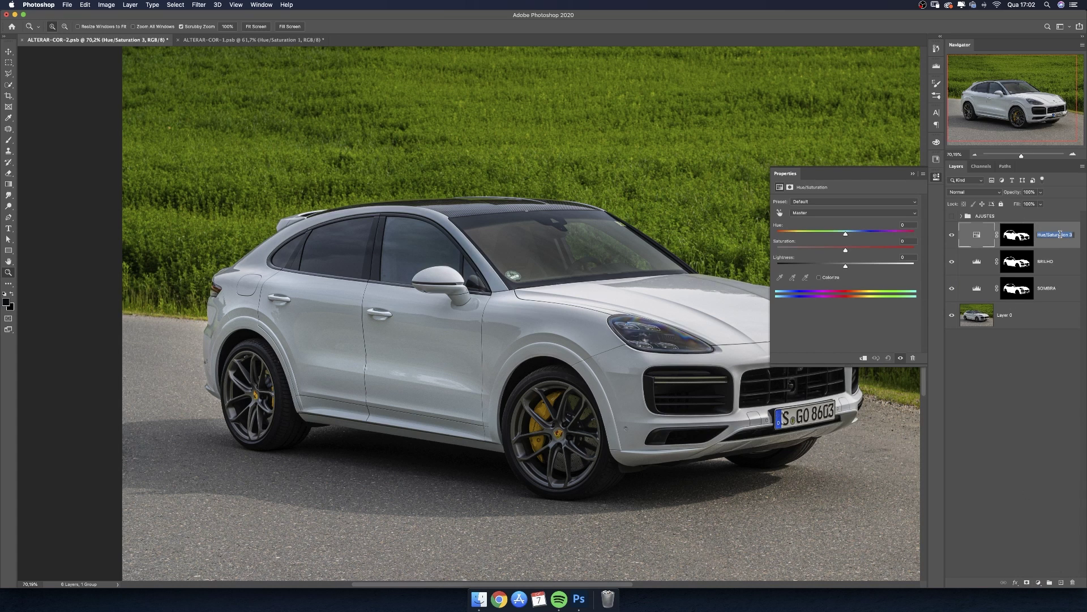
text(COR)
key(Return)
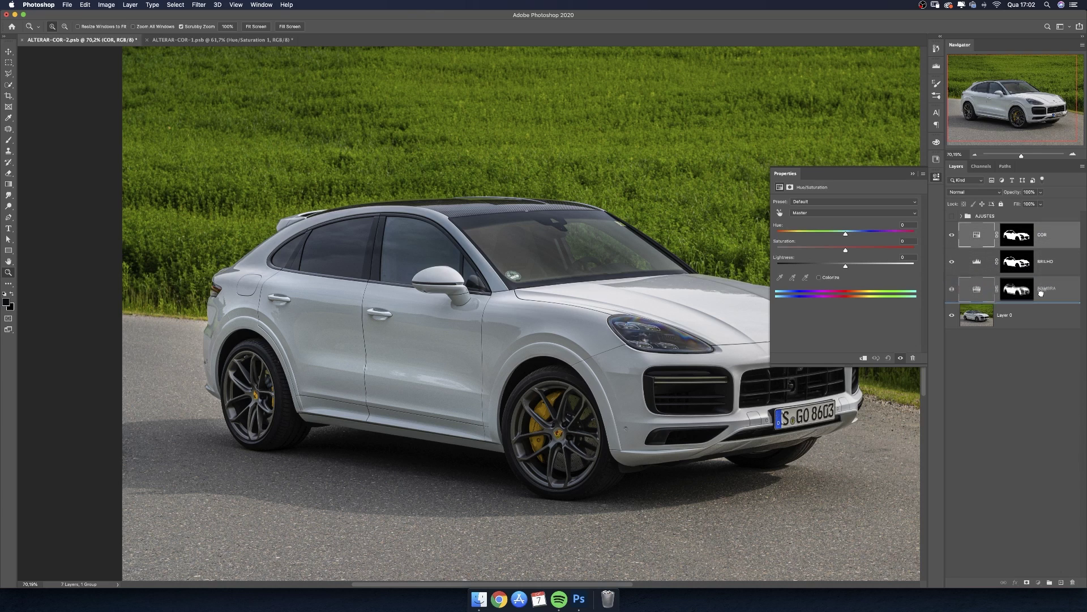
drag(968, 234, 997, 303)
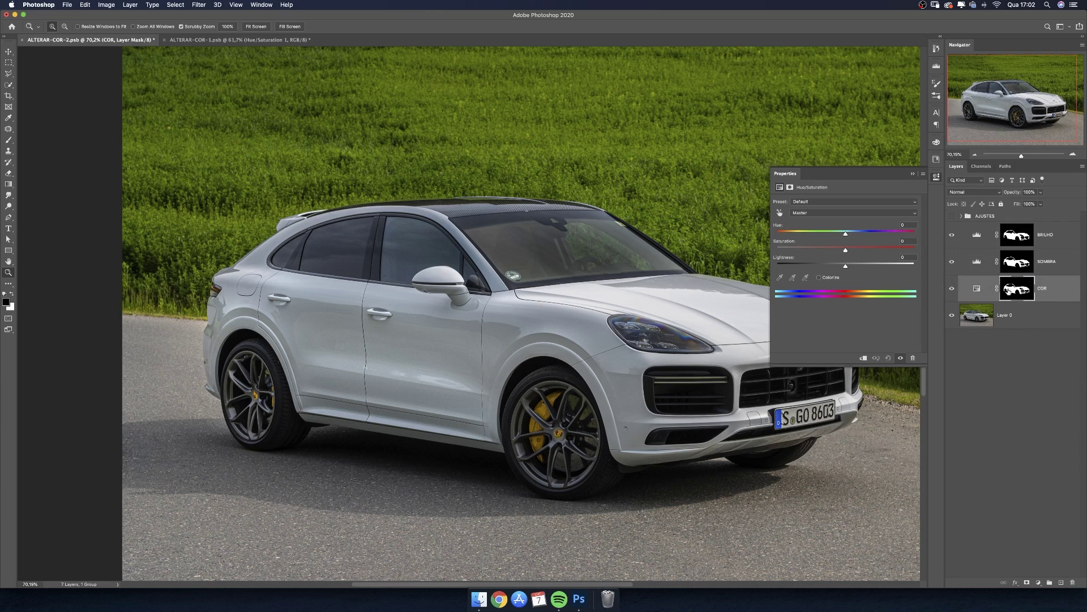
click(1056, 270)
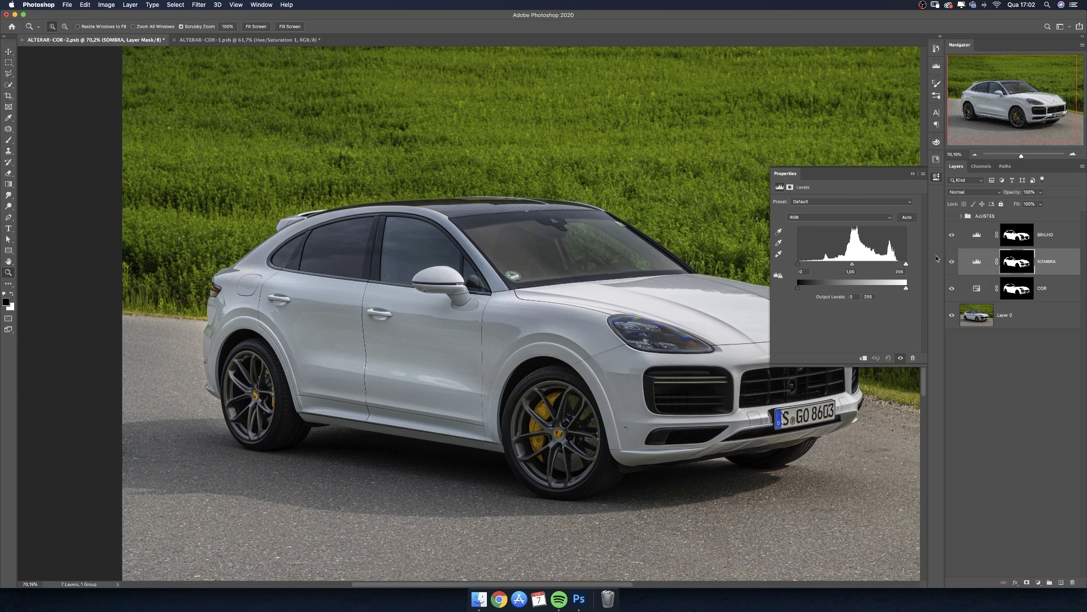
Step: Darken the car with SOMBRA's Levels: black input 93, midtone 0.86
drag(798, 262, 833, 266)
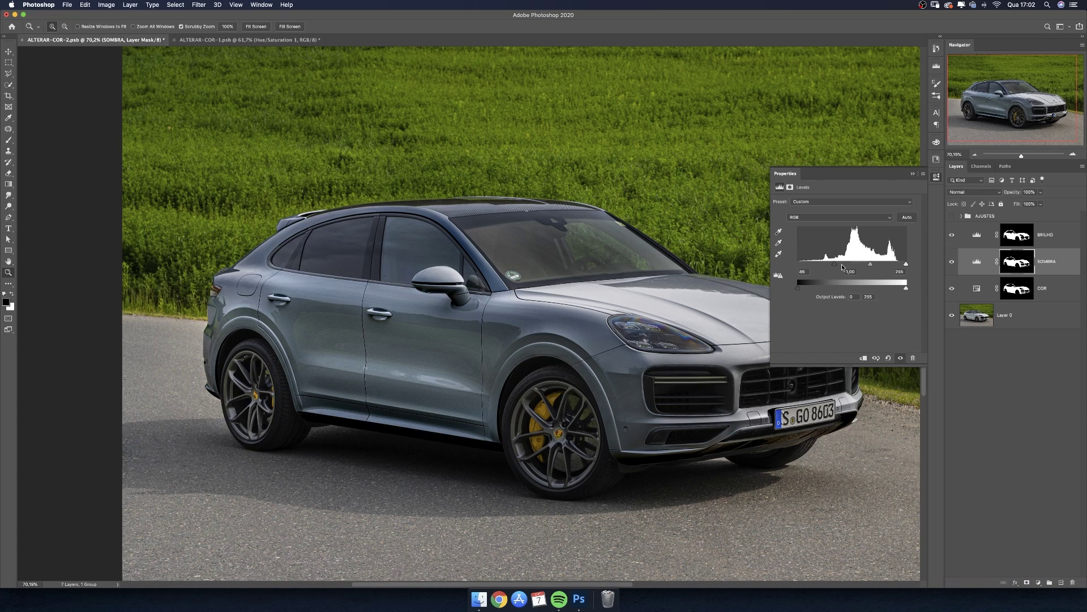
drag(834, 264, 878, 268)
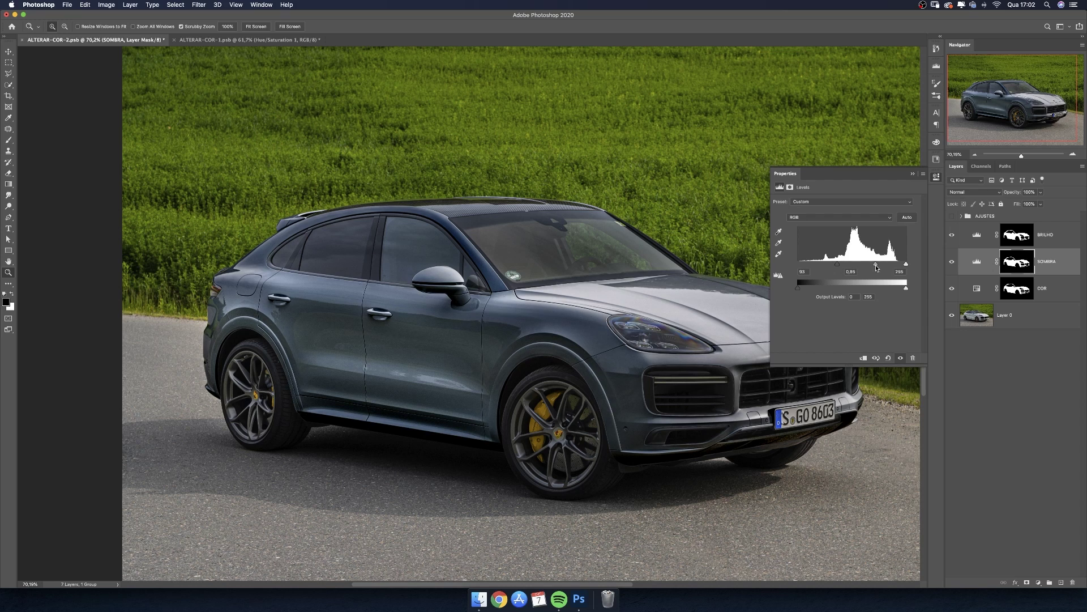
click(911, 174)
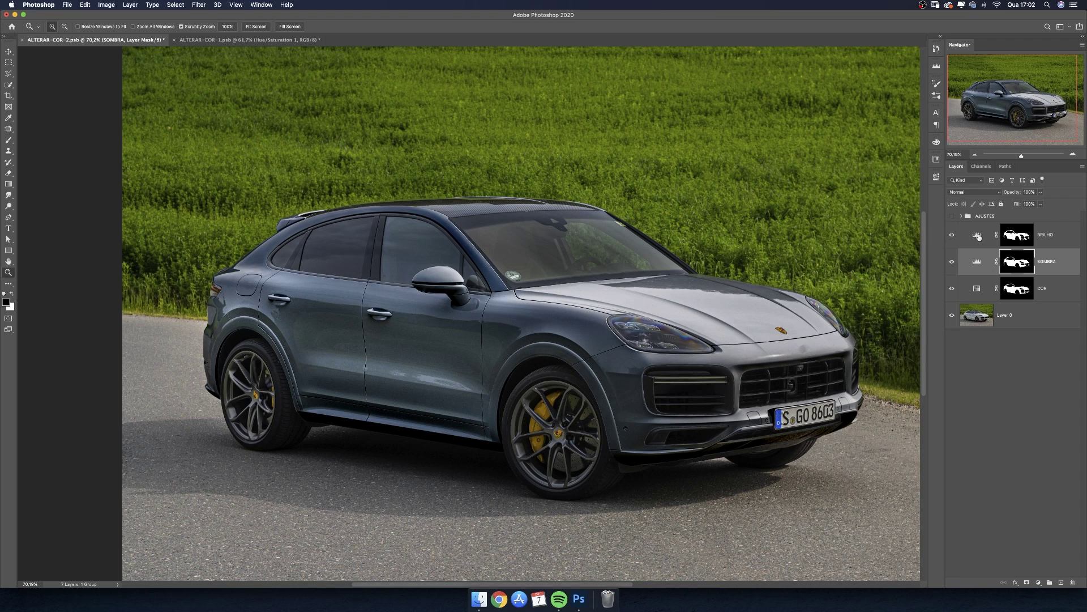
Step: Brighten the car's highlights by lowering BRILHO's Levels white input to about 220
click(1013, 237)
click(936, 176)
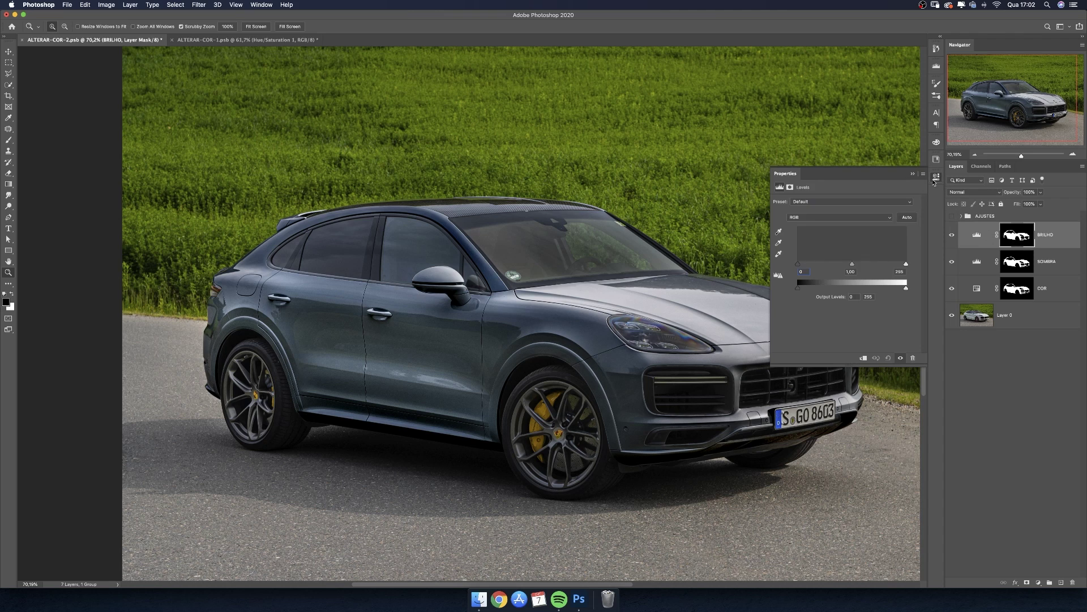
drag(906, 264, 897, 265)
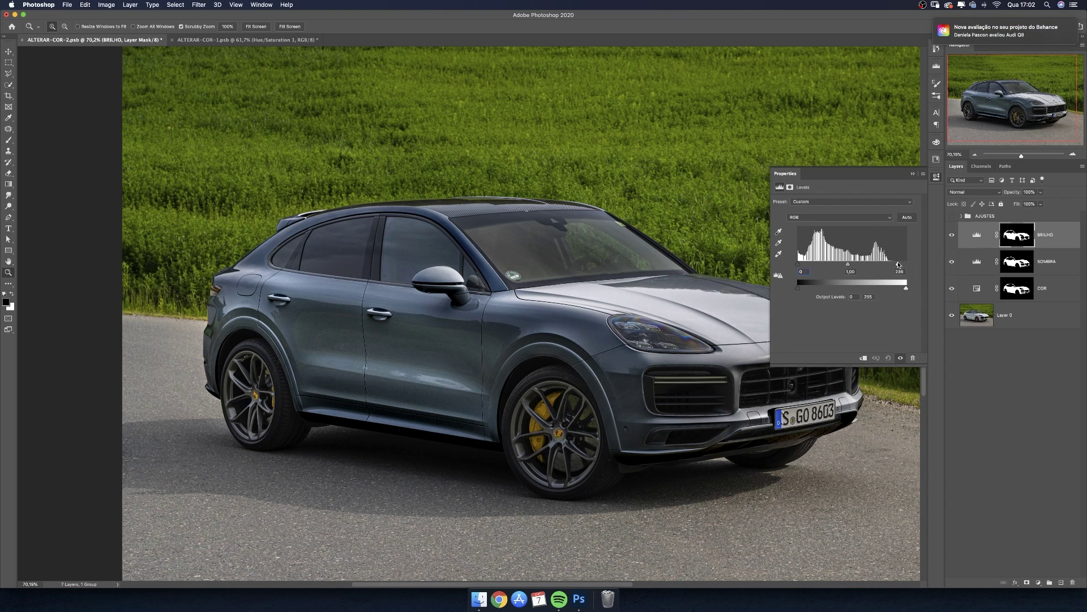
drag(896, 271, 893, 265)
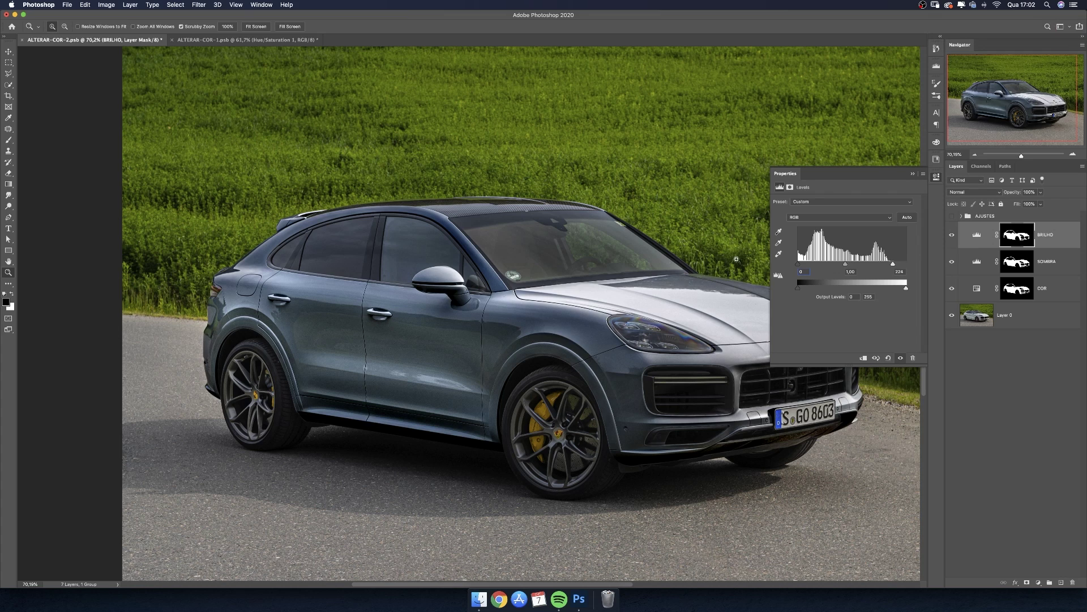
drag(893, 265, 891, 265)
Step: Toggle BRILHO and SOMBRA visibility to compare the car with and without them
click(951, 235)
click(951, 262)
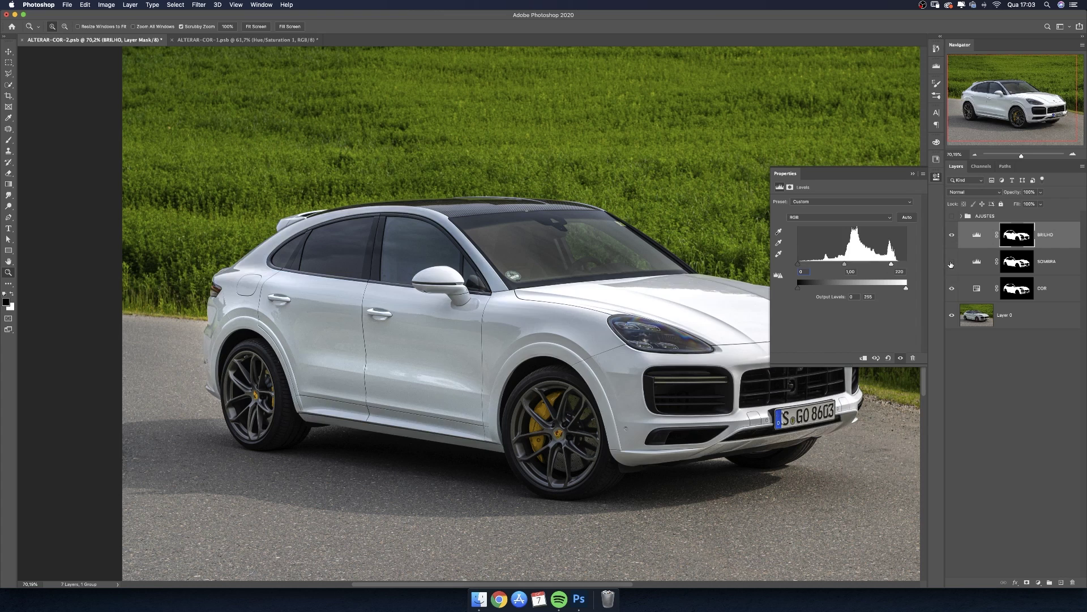
click(974, 296)
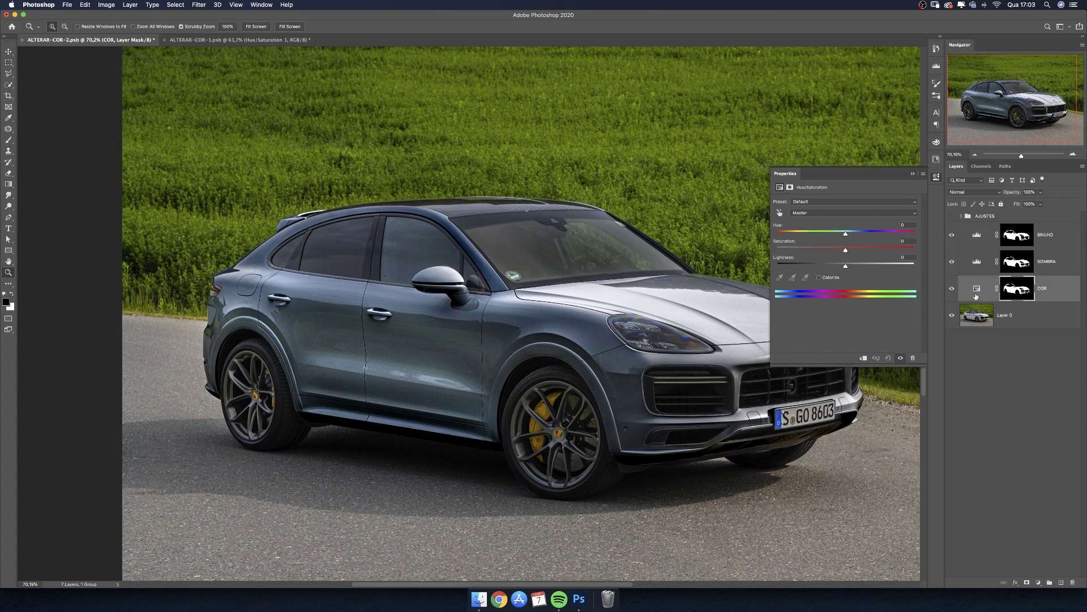
Step: Colorize the COR layer and check the plain tint with SOMBRA and BRILHO hidden
click(819, 278)
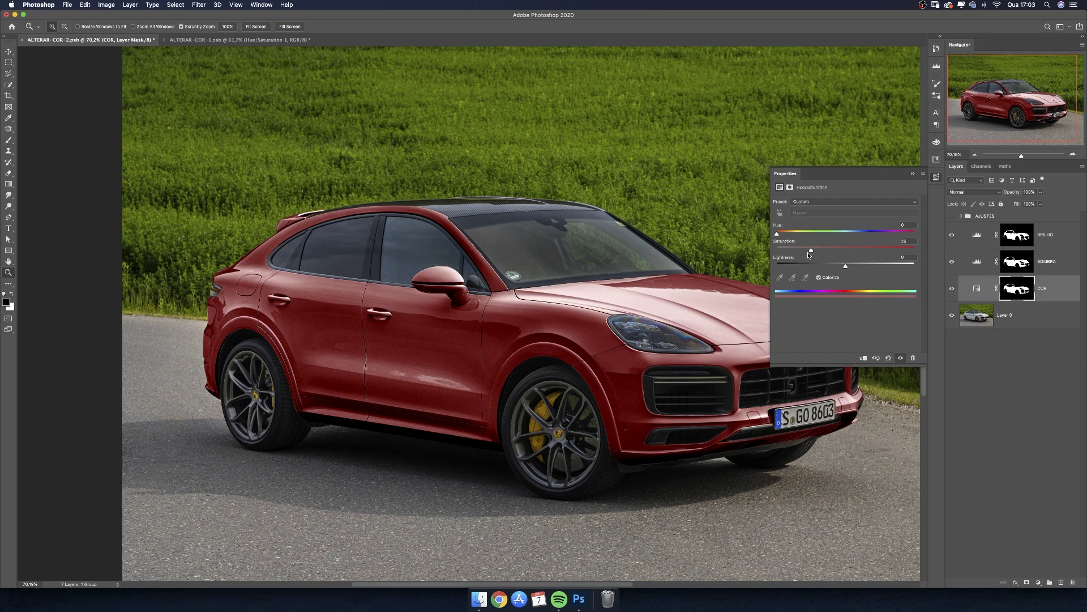
drag(635, 297, 624, 301)
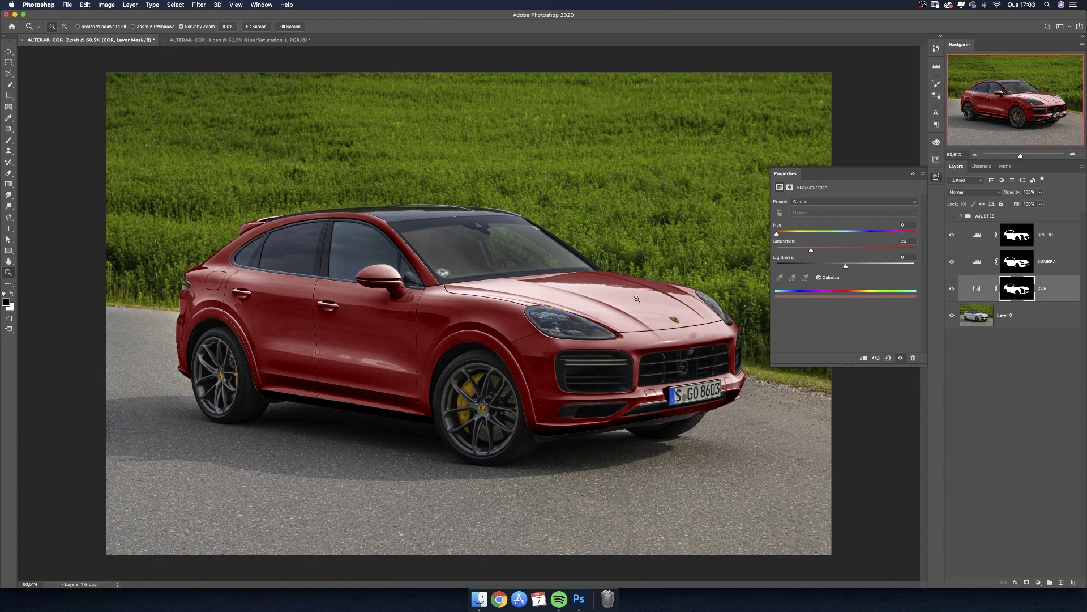
click(952, 235)
click(950, 260)
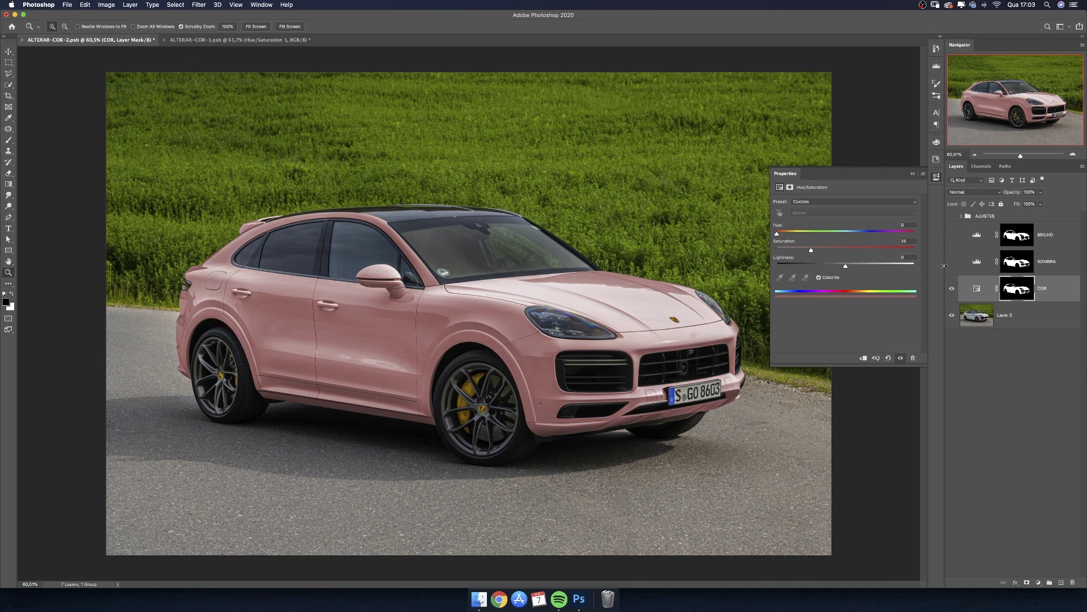
drag(952, 261, 953, 244)
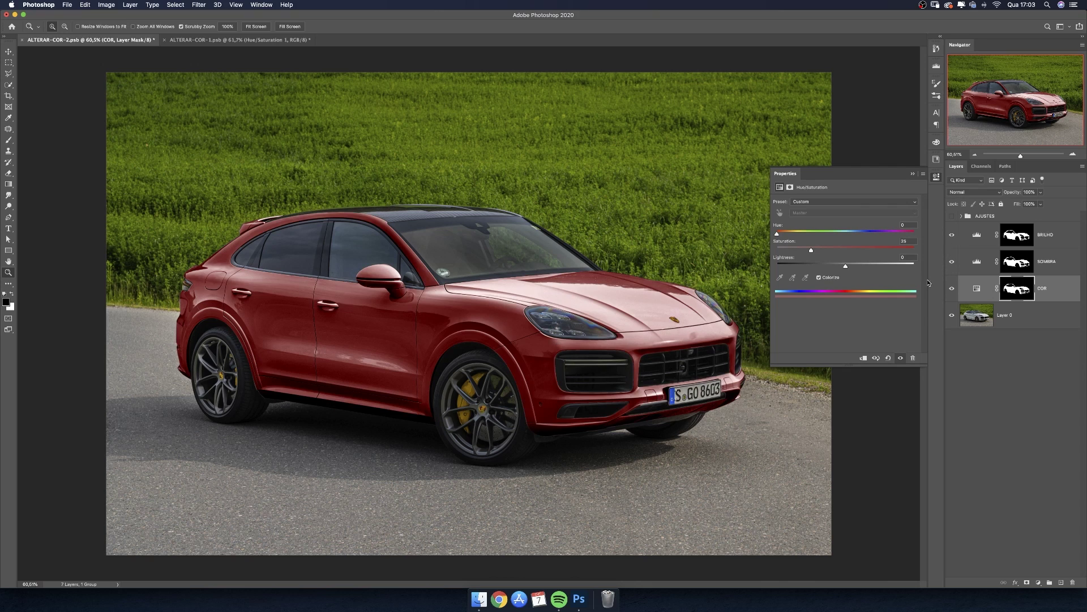
Step: Set COR to a rich blue, Hue about 204–206 and Saturation 30
drag(777, 234, 820, 234)
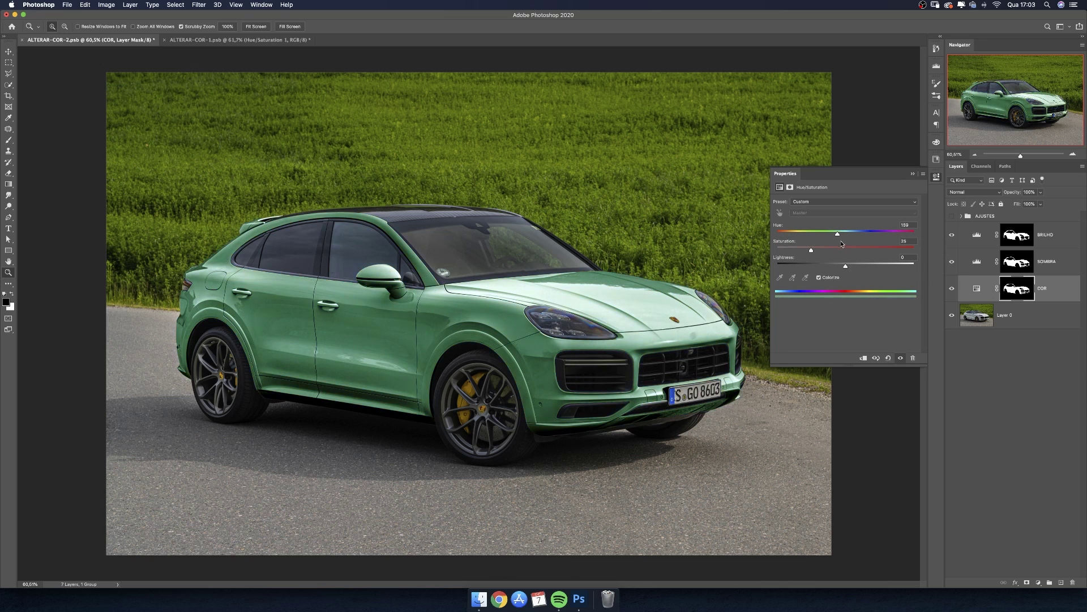
mouse_move(841, 244)
mouse_down()
mouse_move(854, 239)
mouse_move(796, 248)
mouse_up()
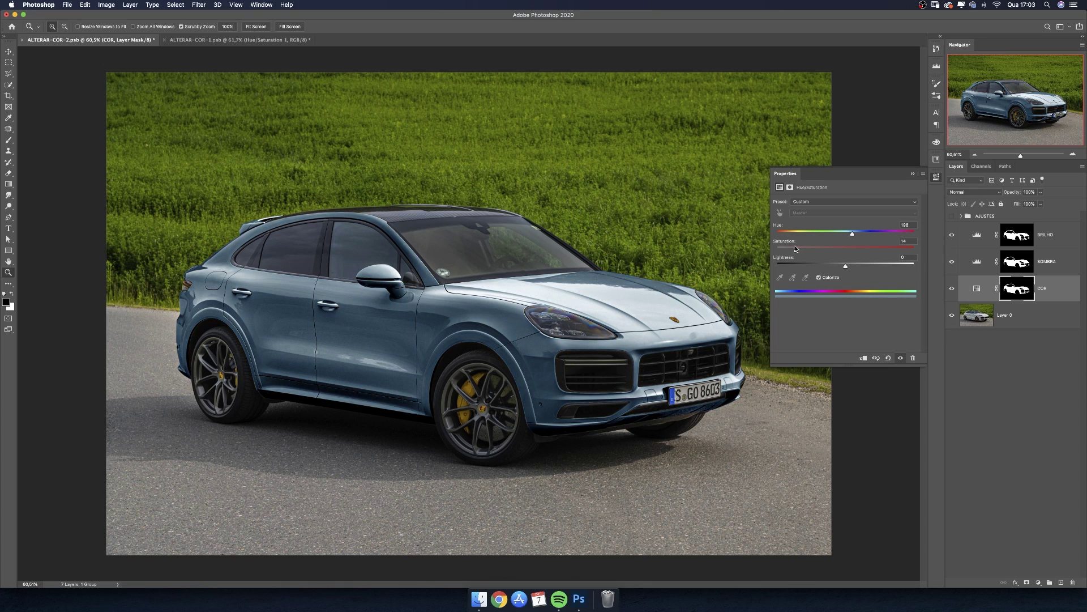
drag(804, 255, 823, 255)
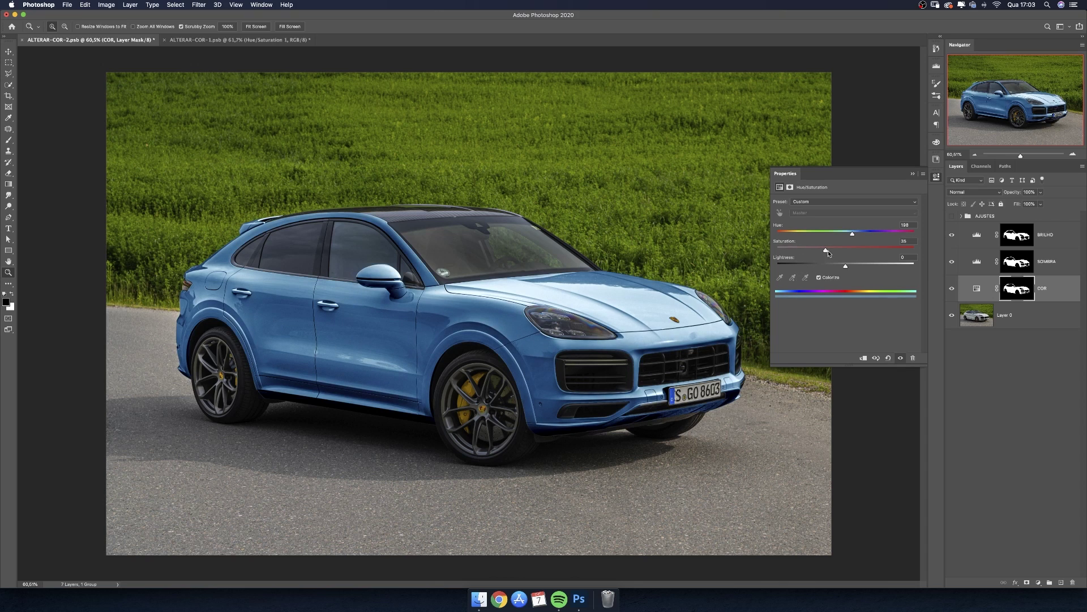
drag(828, 253, 814, 252)
drag(852, 234, 855, 236)
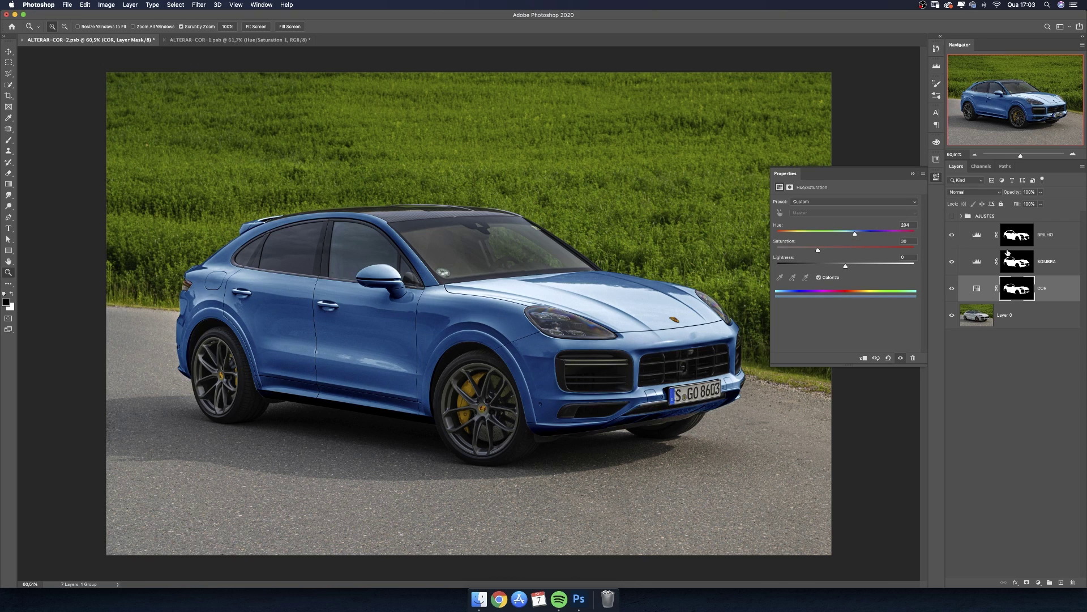
click(1056, 265)
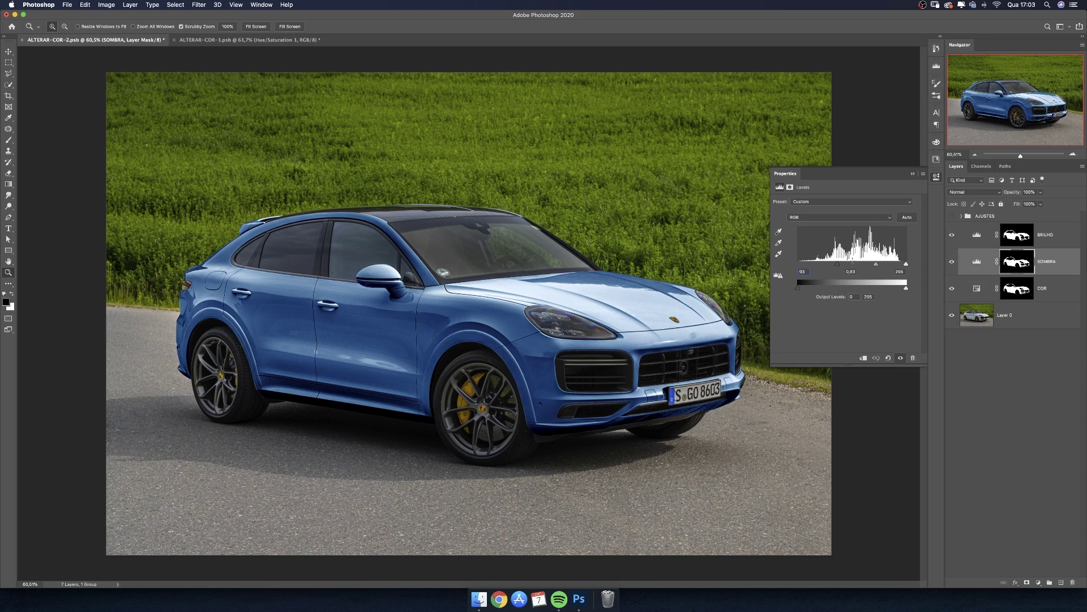
Step: Deepen SOMBRA's shadows to black input 90, midtone 0.87, and nudge BRILHO's white level
mouse_move(838, 264)
mouse_down()
mouse_move(847, 267)
mouse_move(837, 266)
mouse_up()
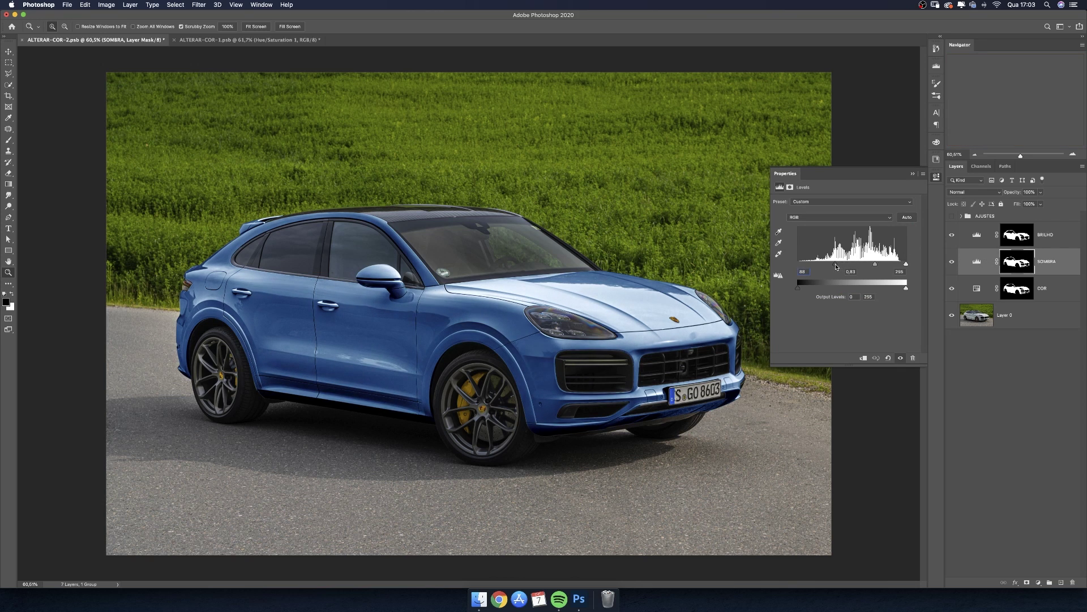
drag(875, 265, 874, 265)
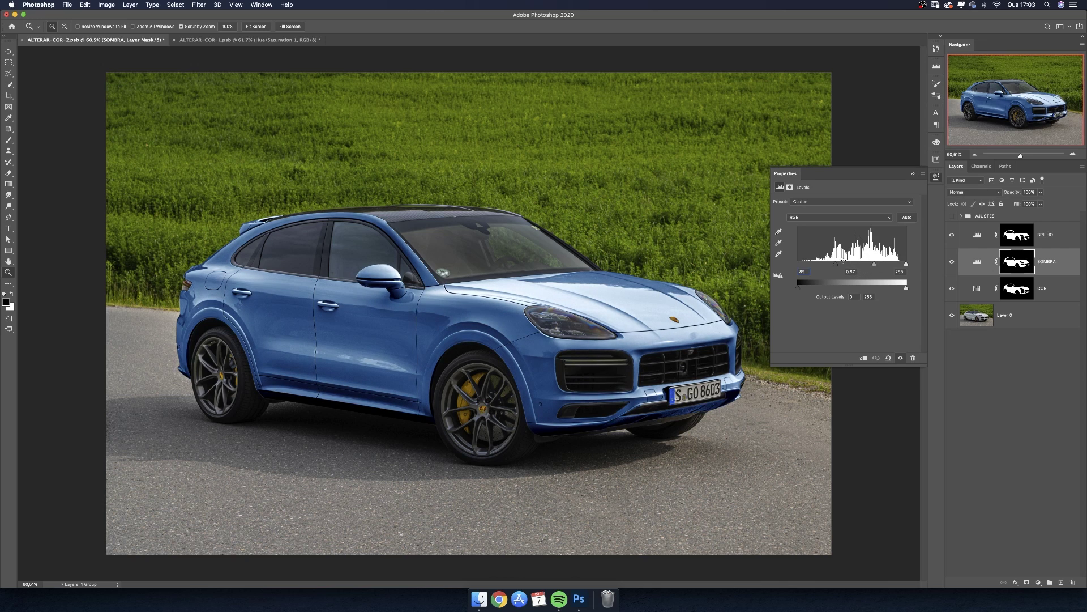
drag(839, 265, 838, 265)
click(977, 235)
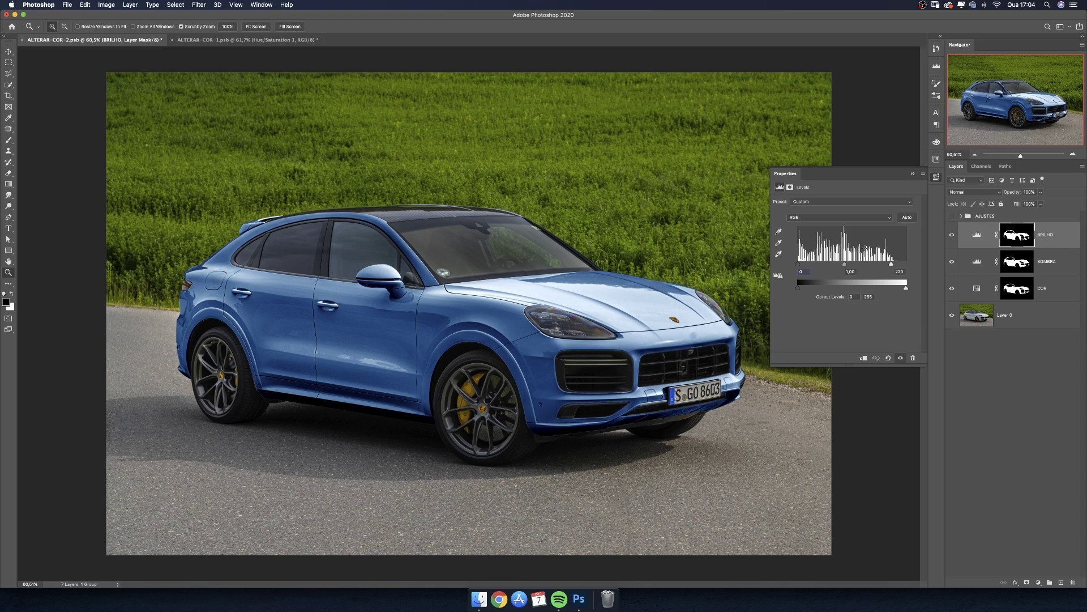
drag(890, 264, 837, 265)
click(1050, 265)
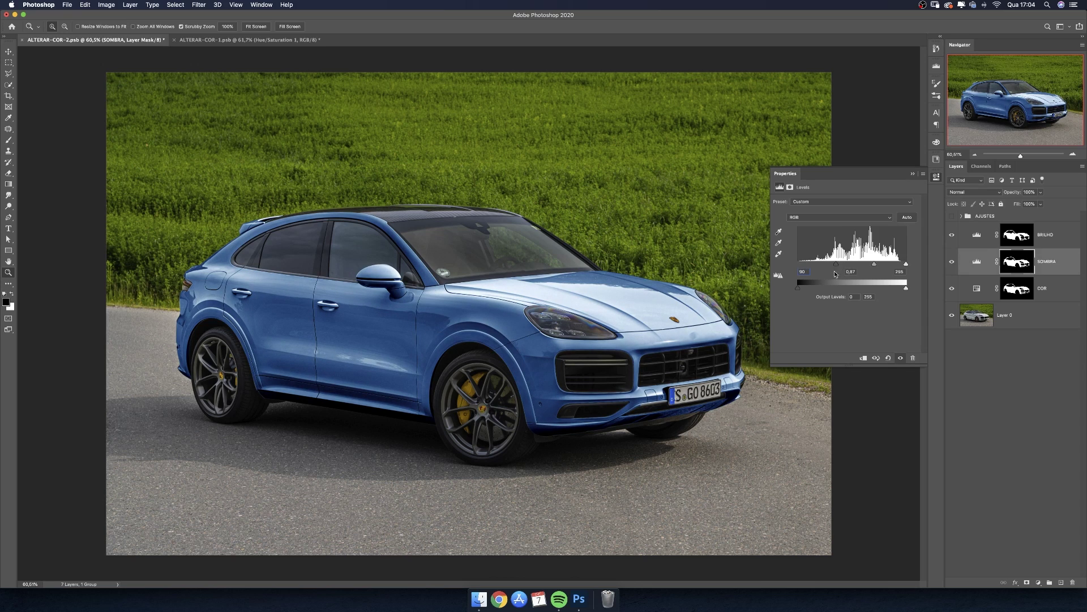
click(952, 235)
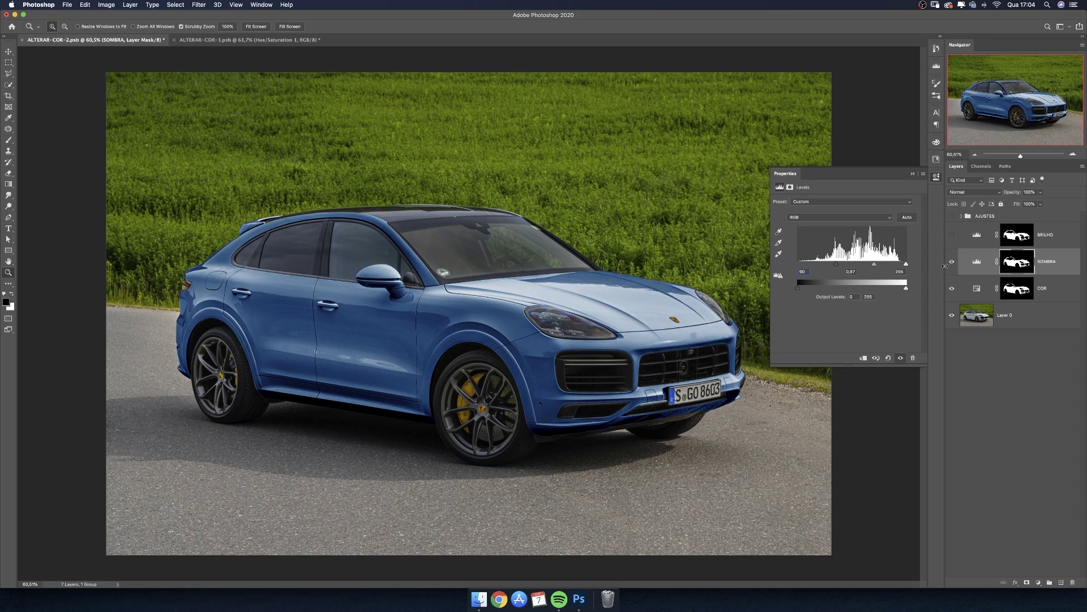
click(952, 261)
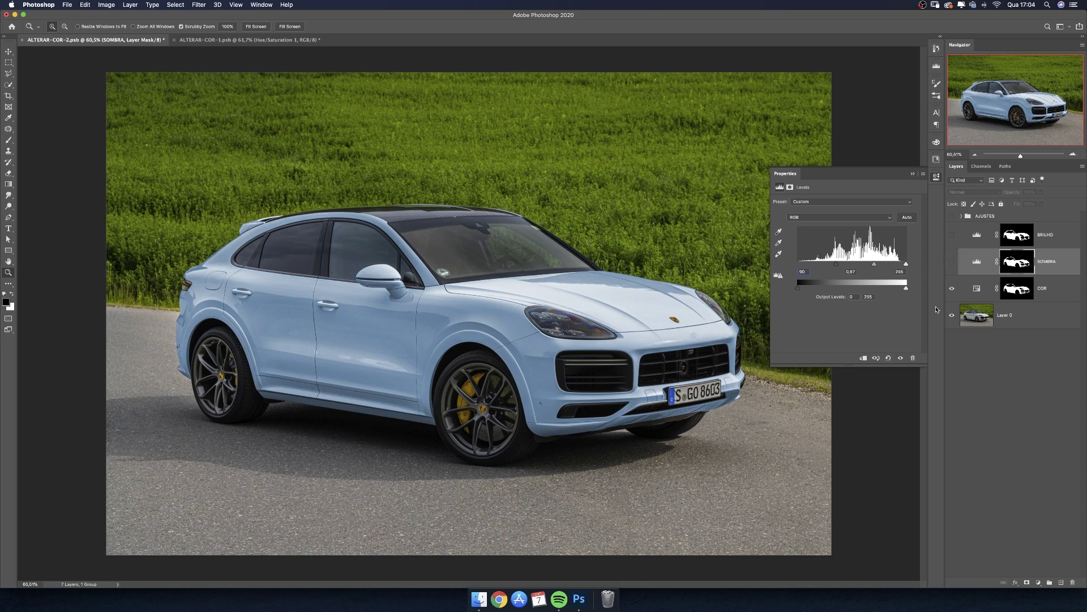
drag(952, 262, 951, 234)
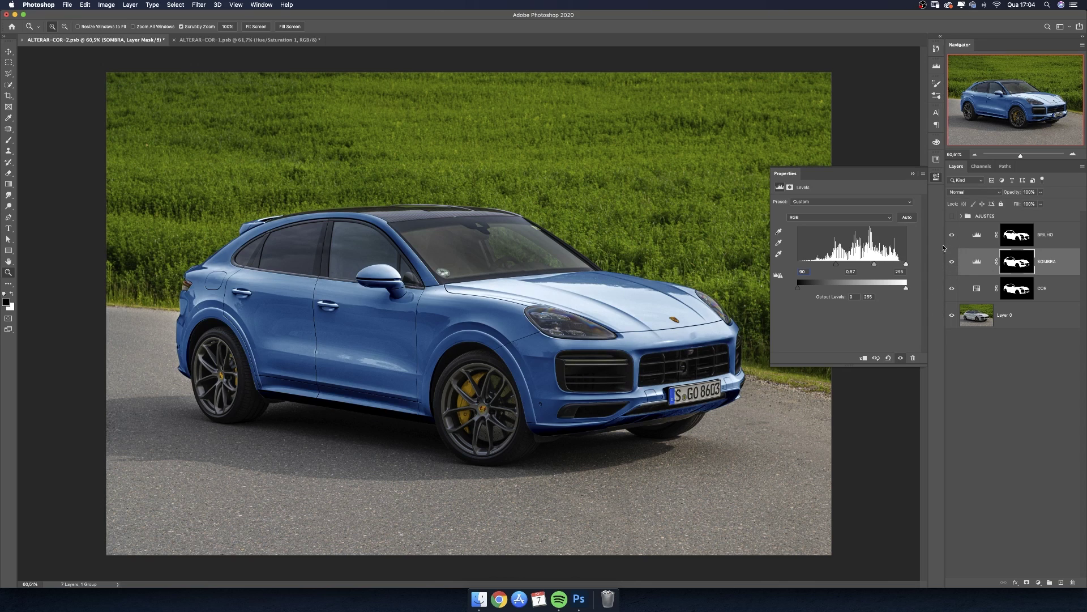